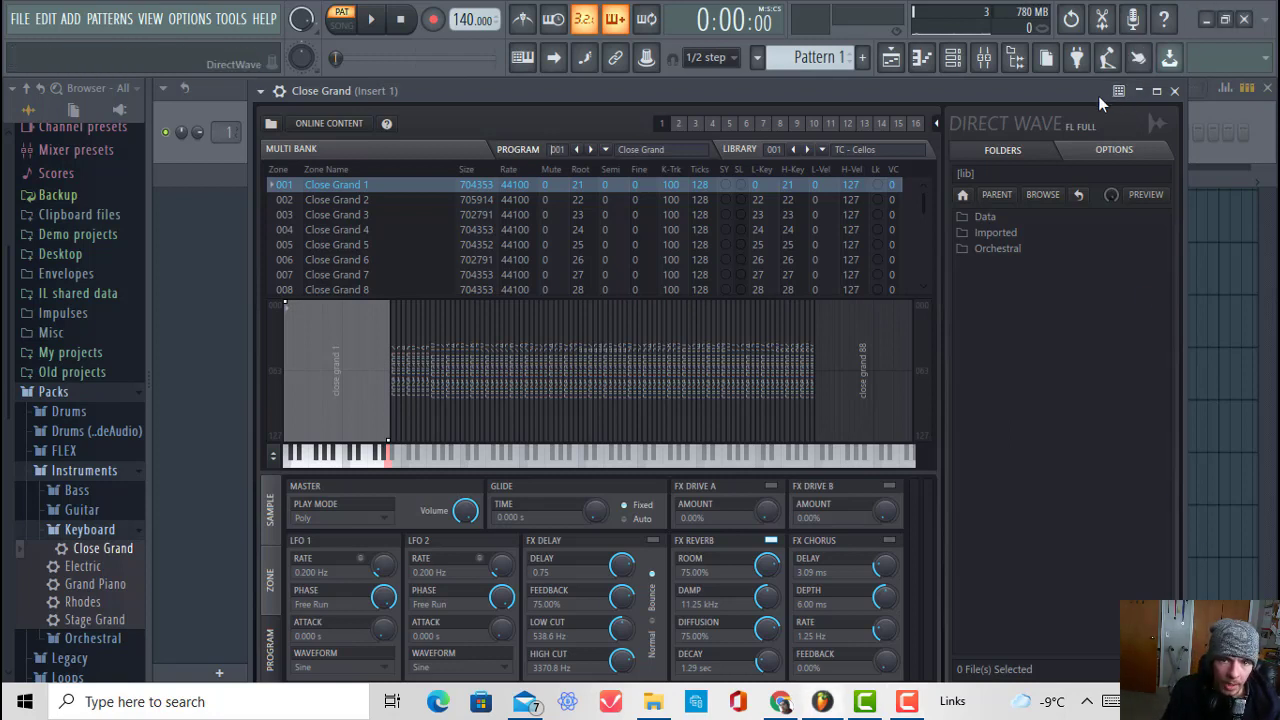
Step: Close the instrument window and open the piano roll of the Close Grand channel
click(1213, 118)
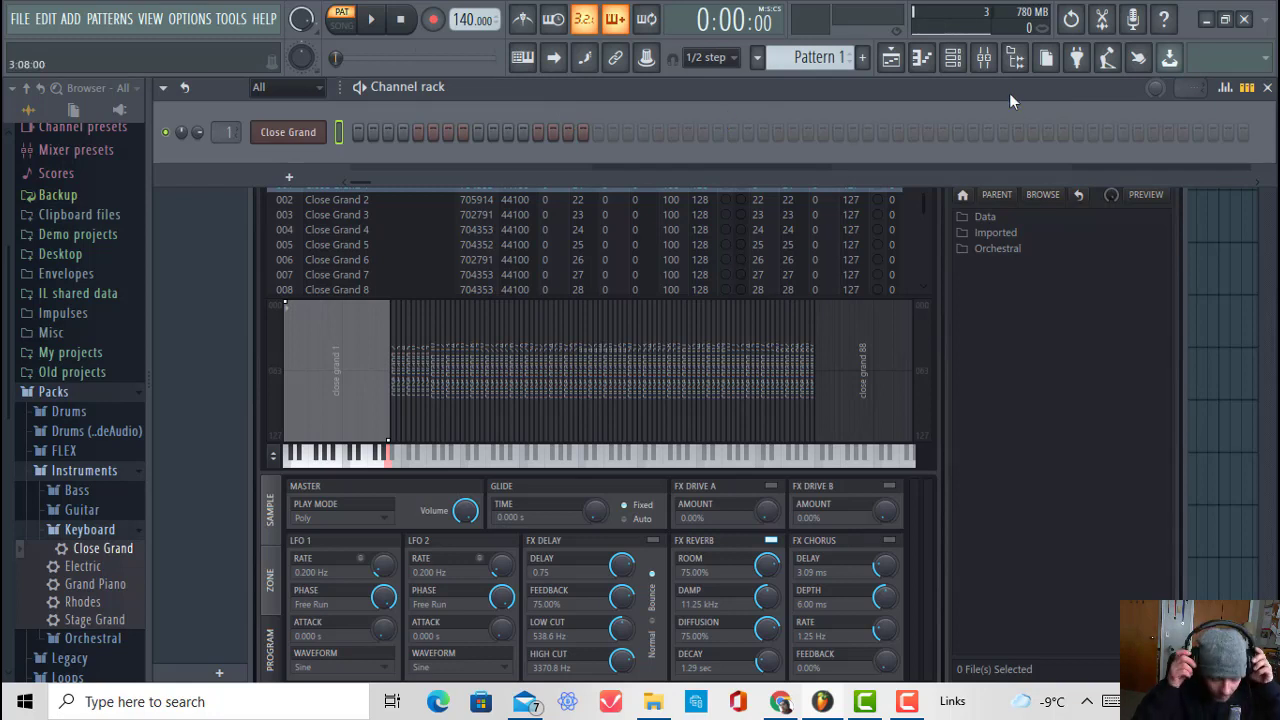
right_click(305, 142)
click(292, 158)
right_click(298, 134)
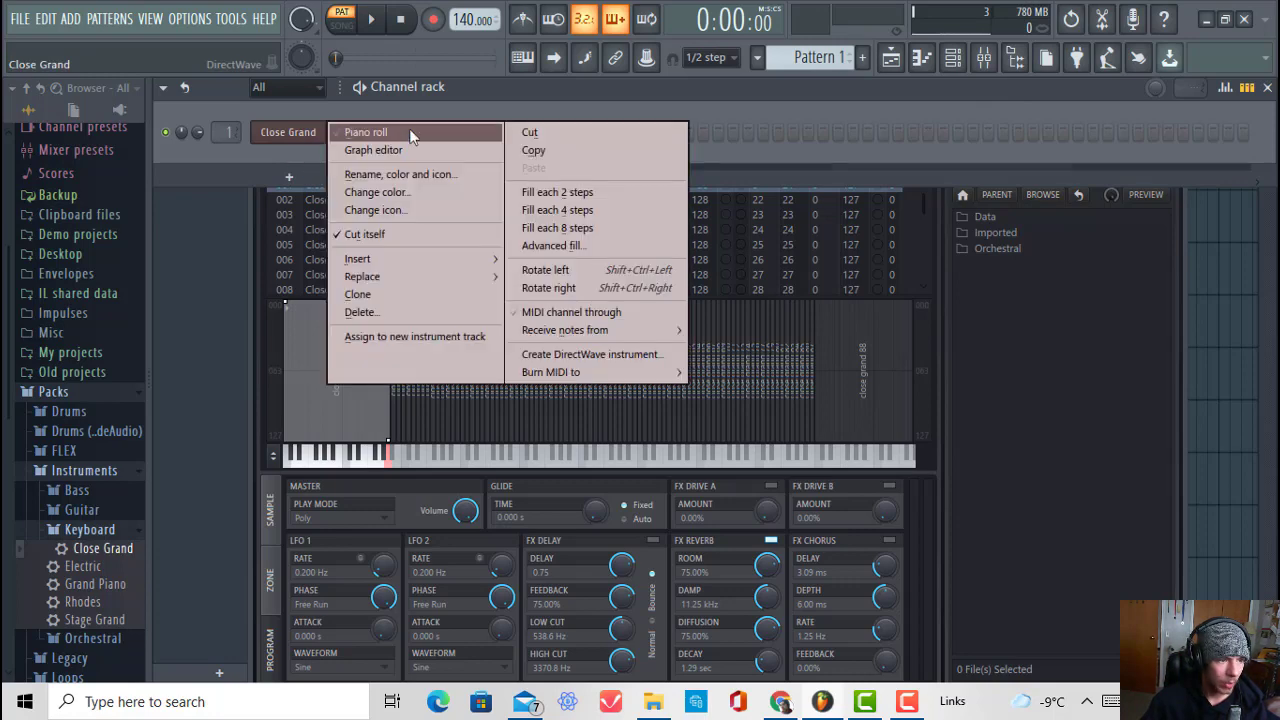
click(414, 136)
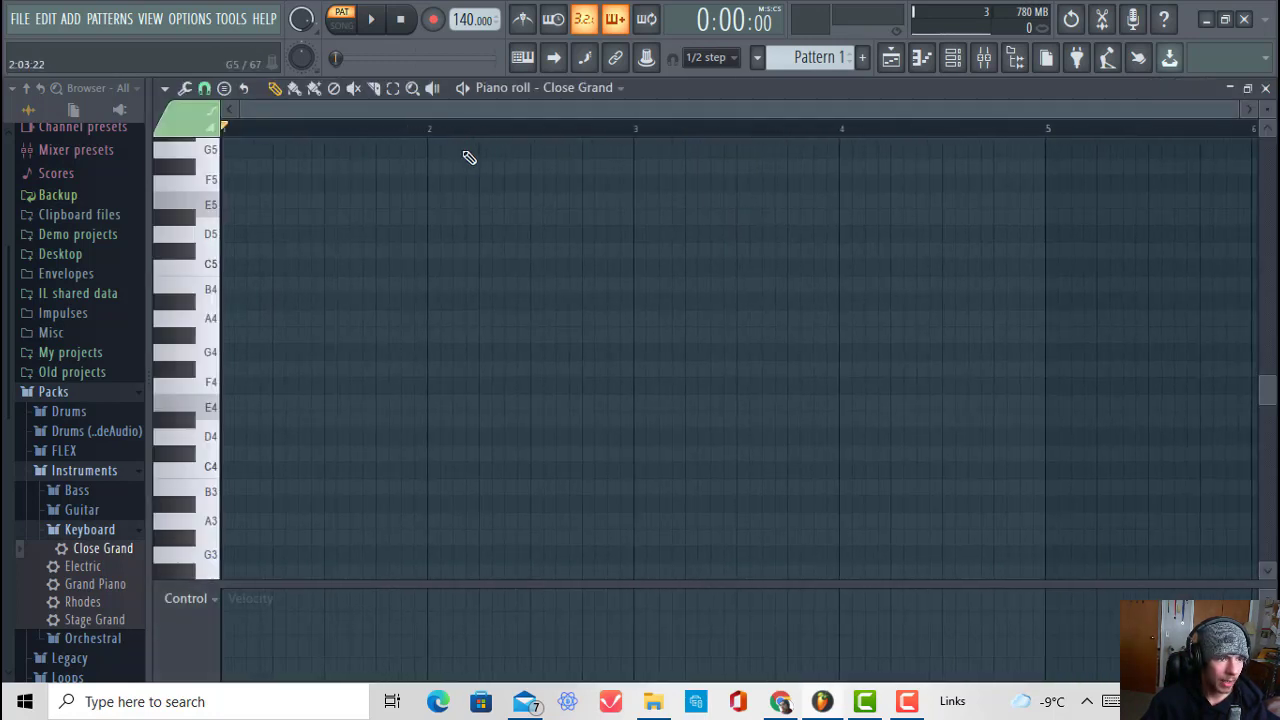
Step: Set the project tempo to 86 BPM
right_click(466, 20)
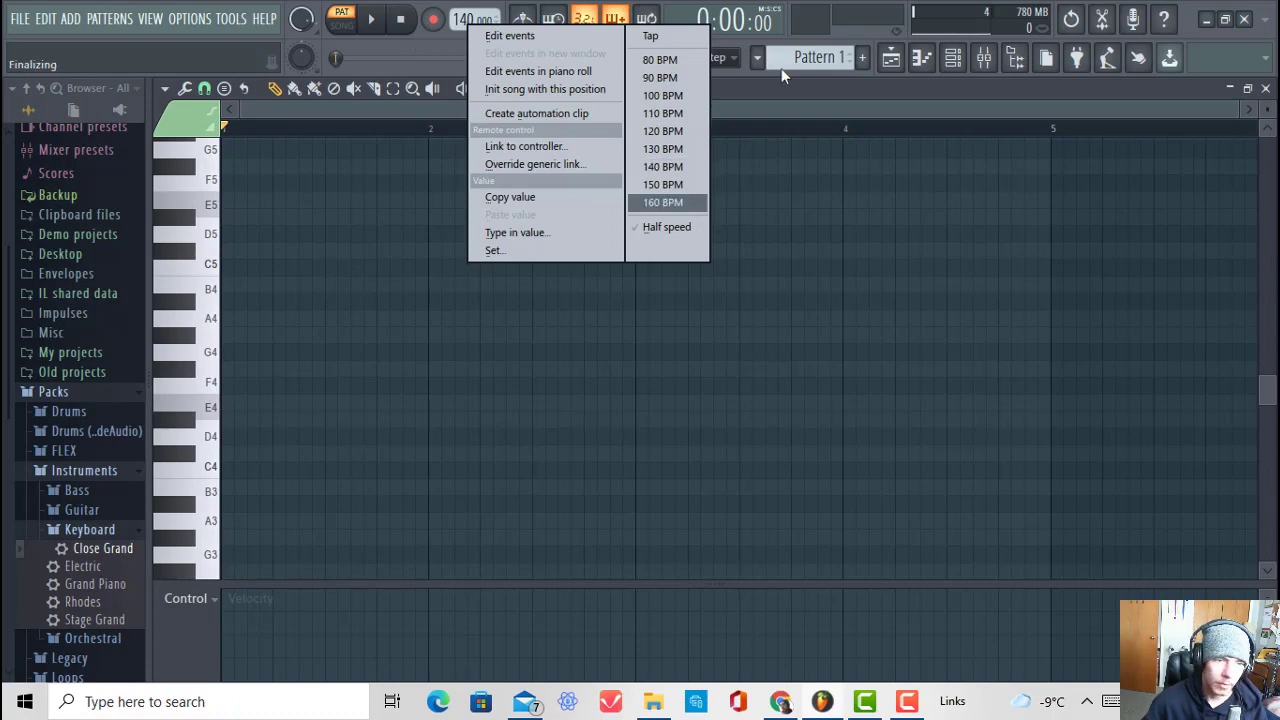
click(660, 60)
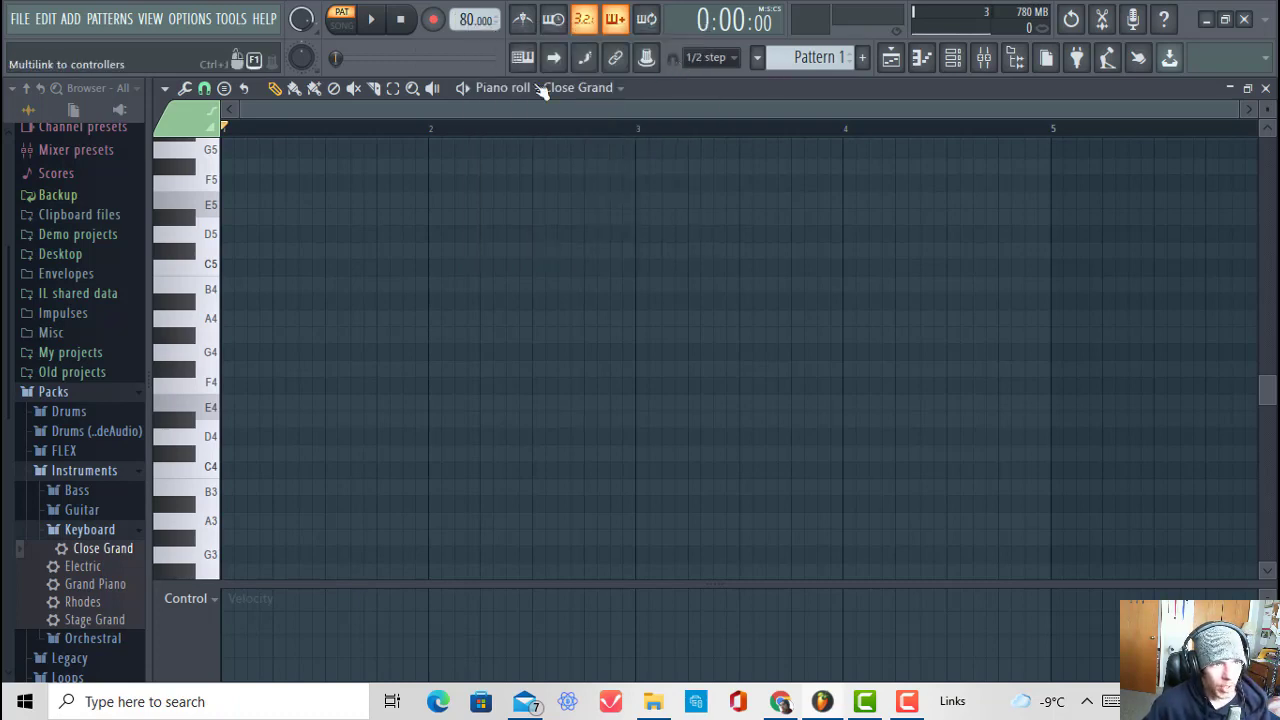
right_click(472, 20)
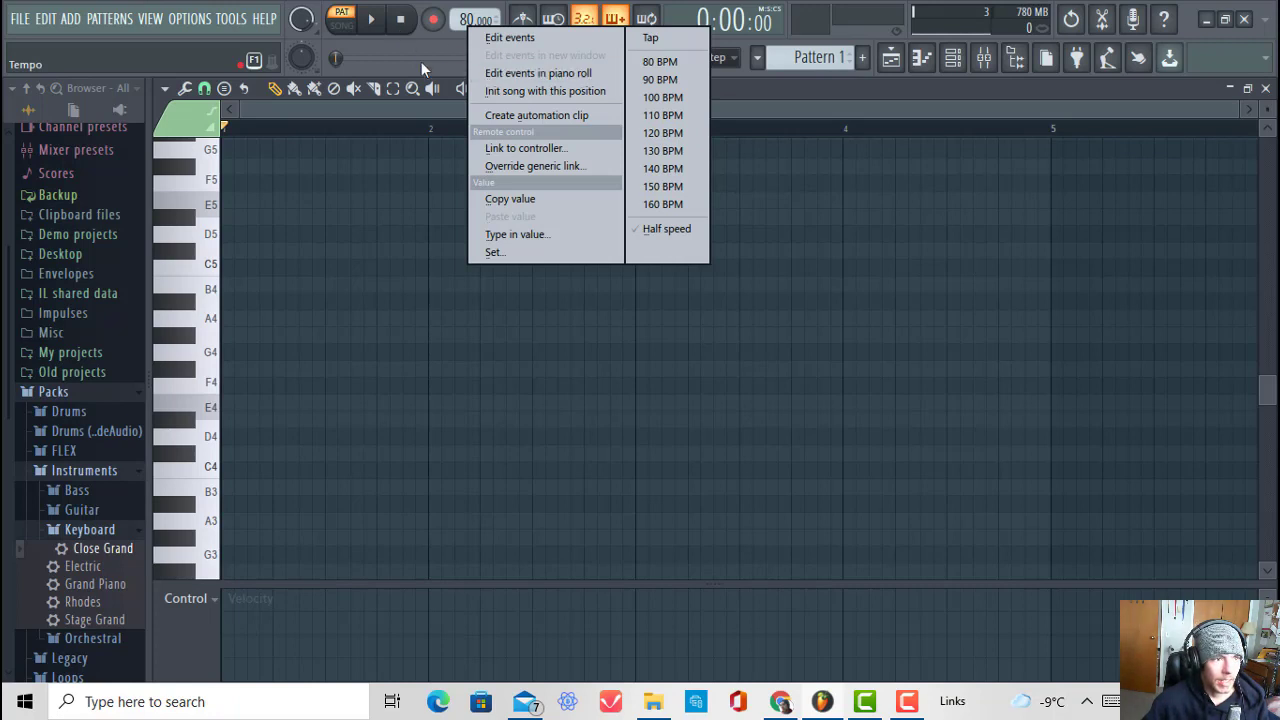
click(466, 20)
scroll(465, 20, up, 6)
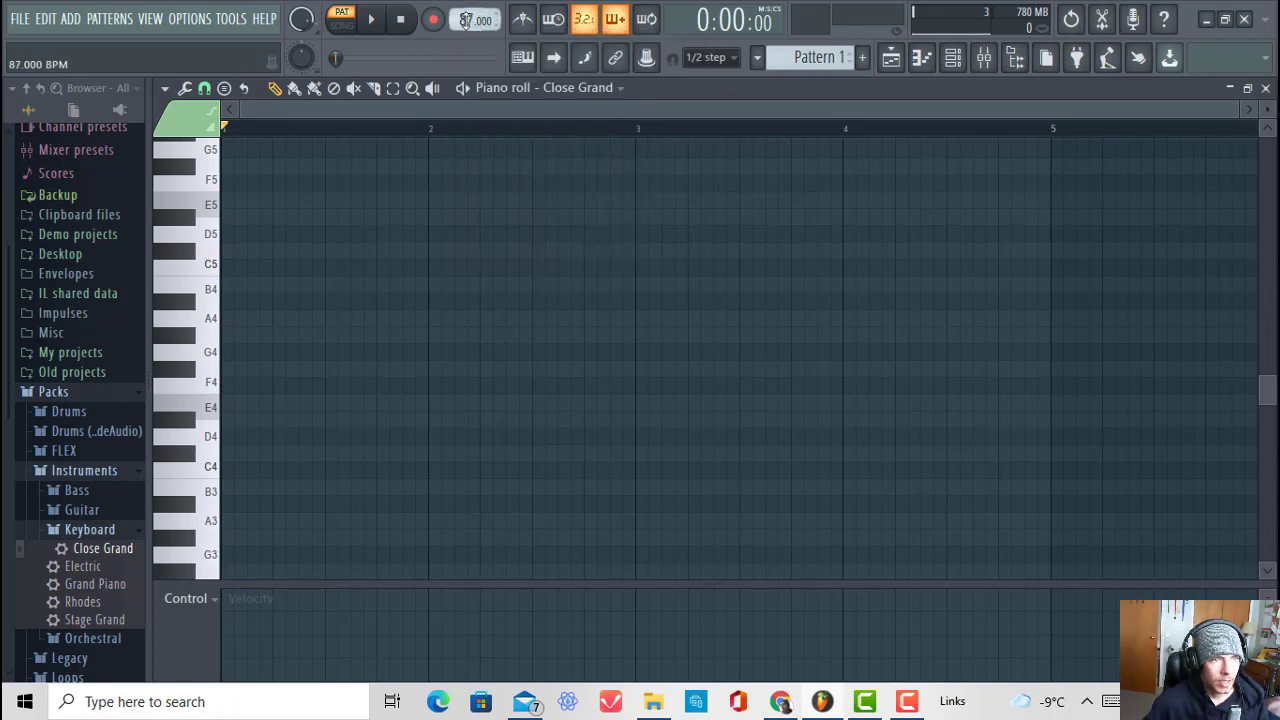
Step: Enable the metronome and play the empty pattern briefly to hear the tempo
click(521, 22)
click(390, 20)
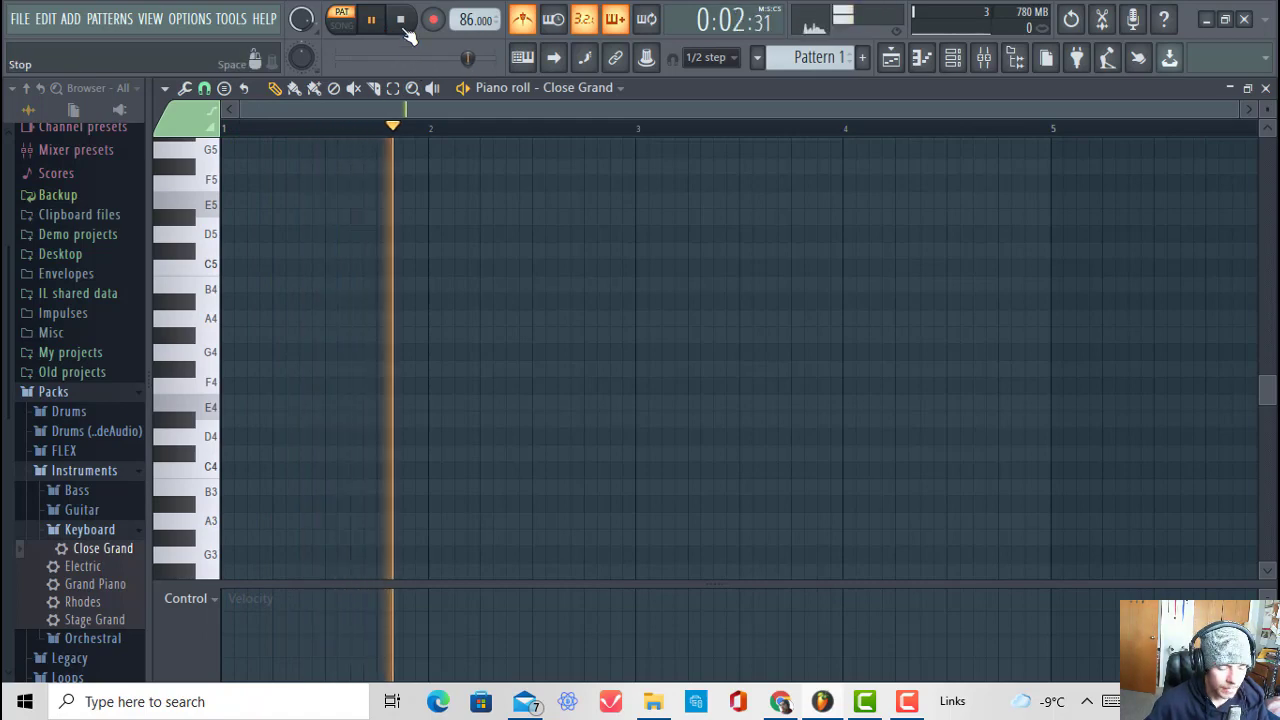
click(398, 21)
Step: Set the piano roll's scale highlighting to root note A with the Minor Harmonic scale
click(200, 116)
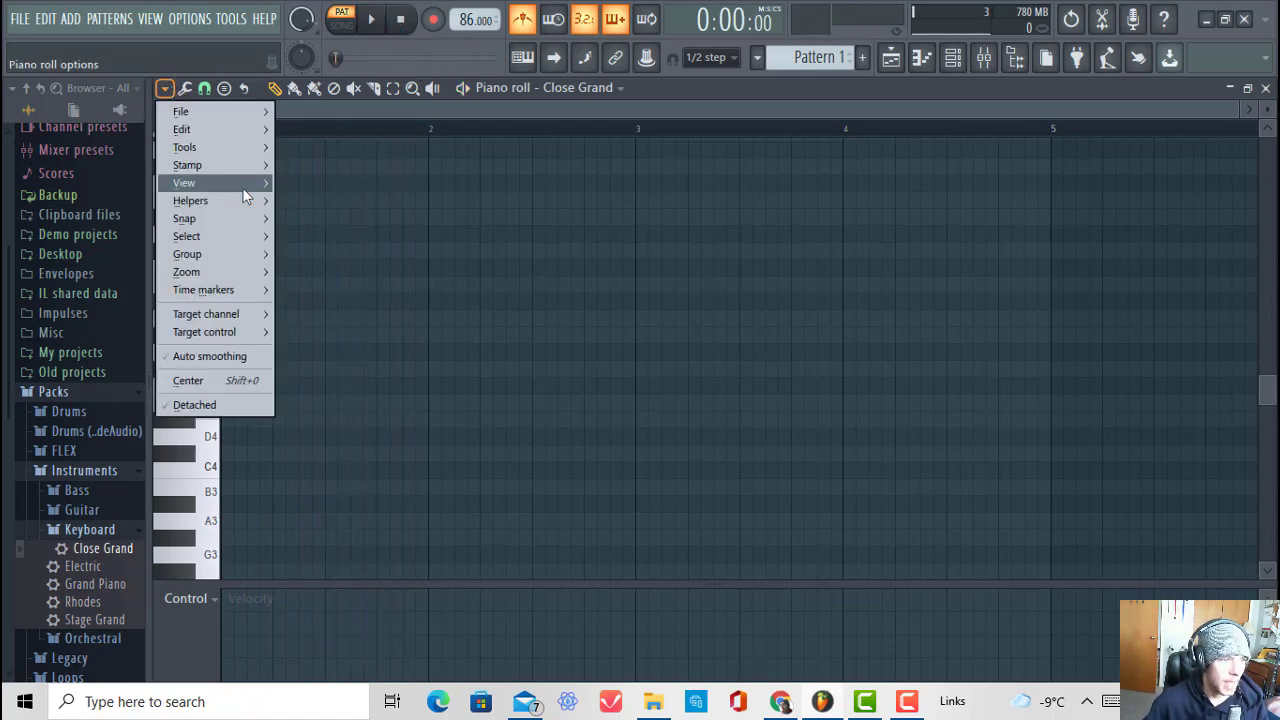
click(325, 128)
click(204, 89)
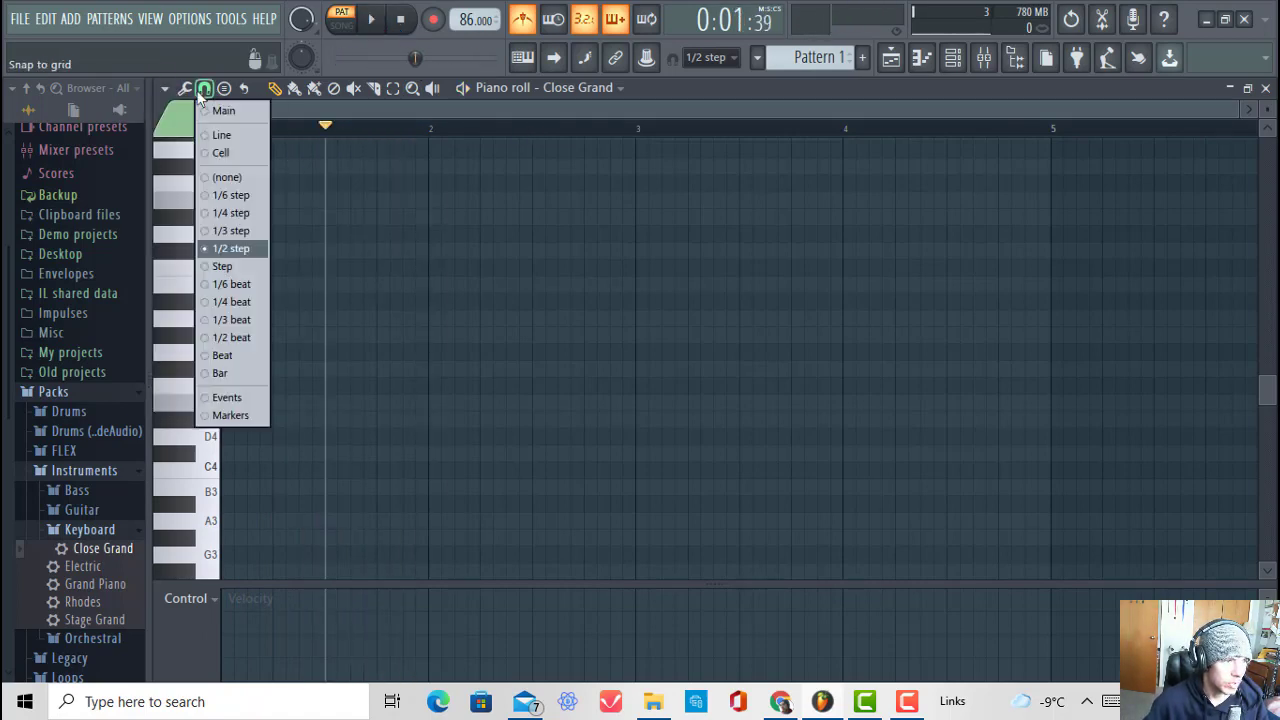
click(165, 88)
mouse_move(211, 201)
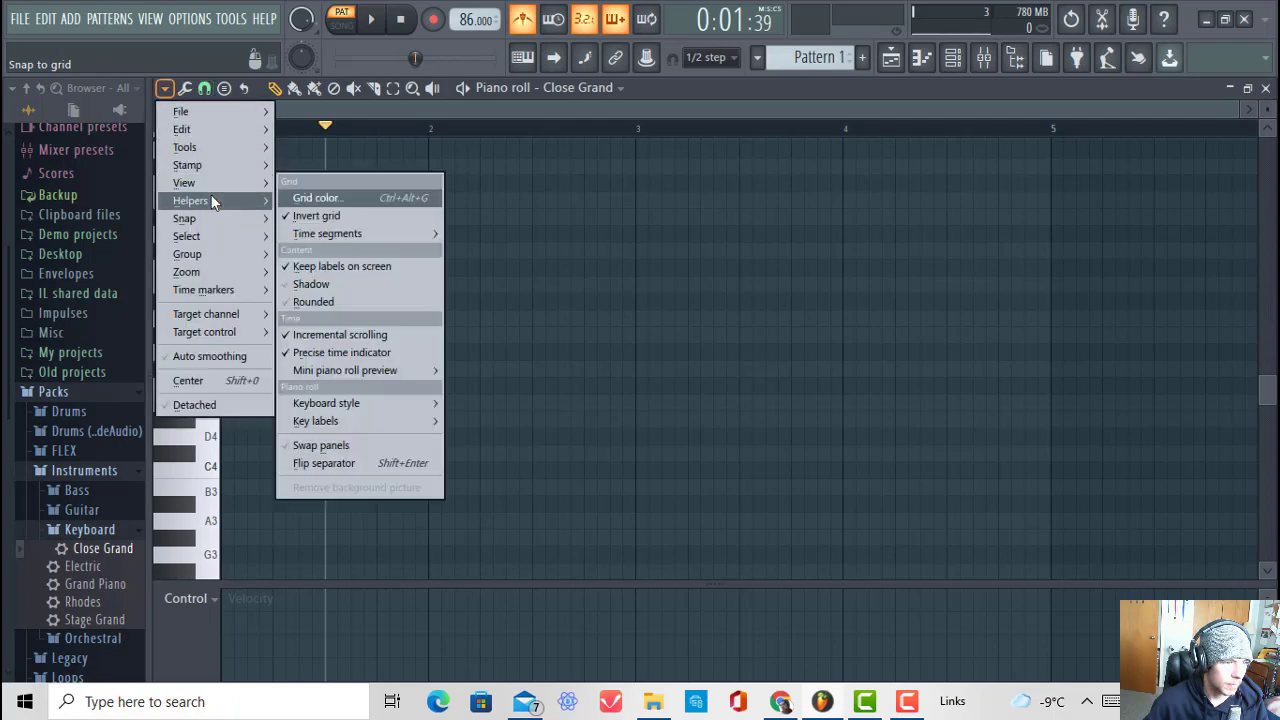
mouse_move(405, 218)
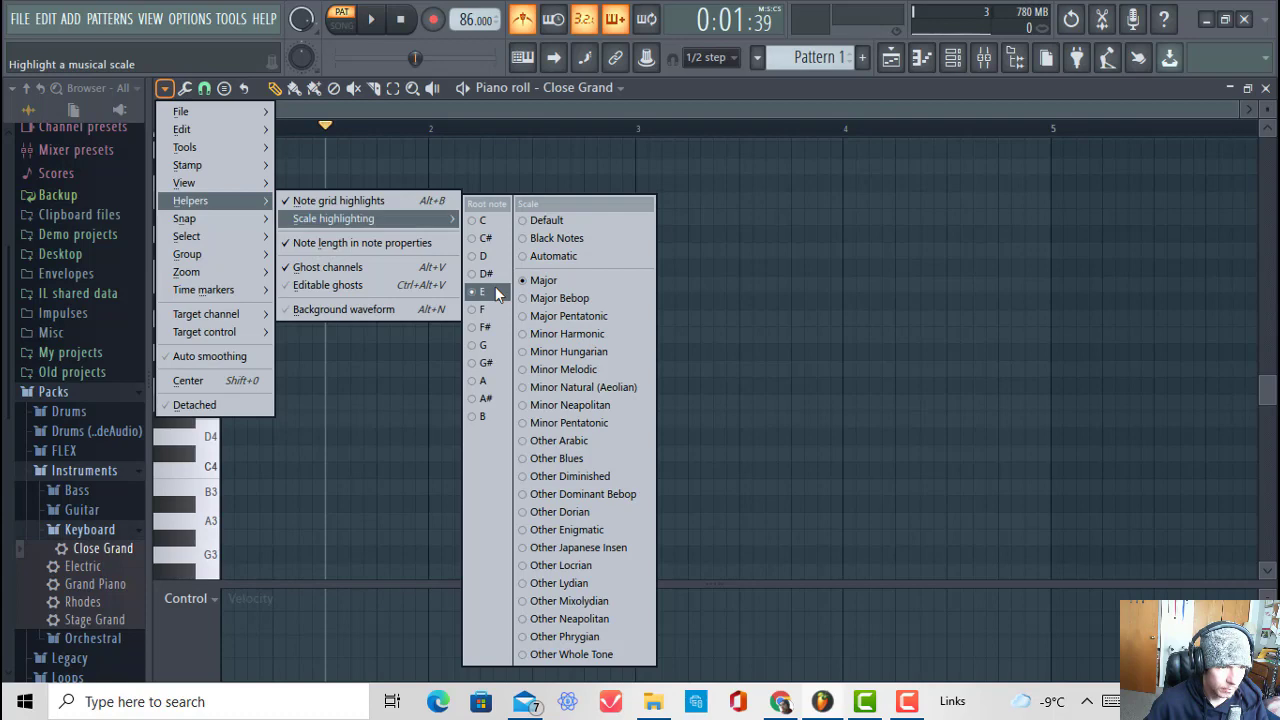
click(497, 386)
click(161, 92)
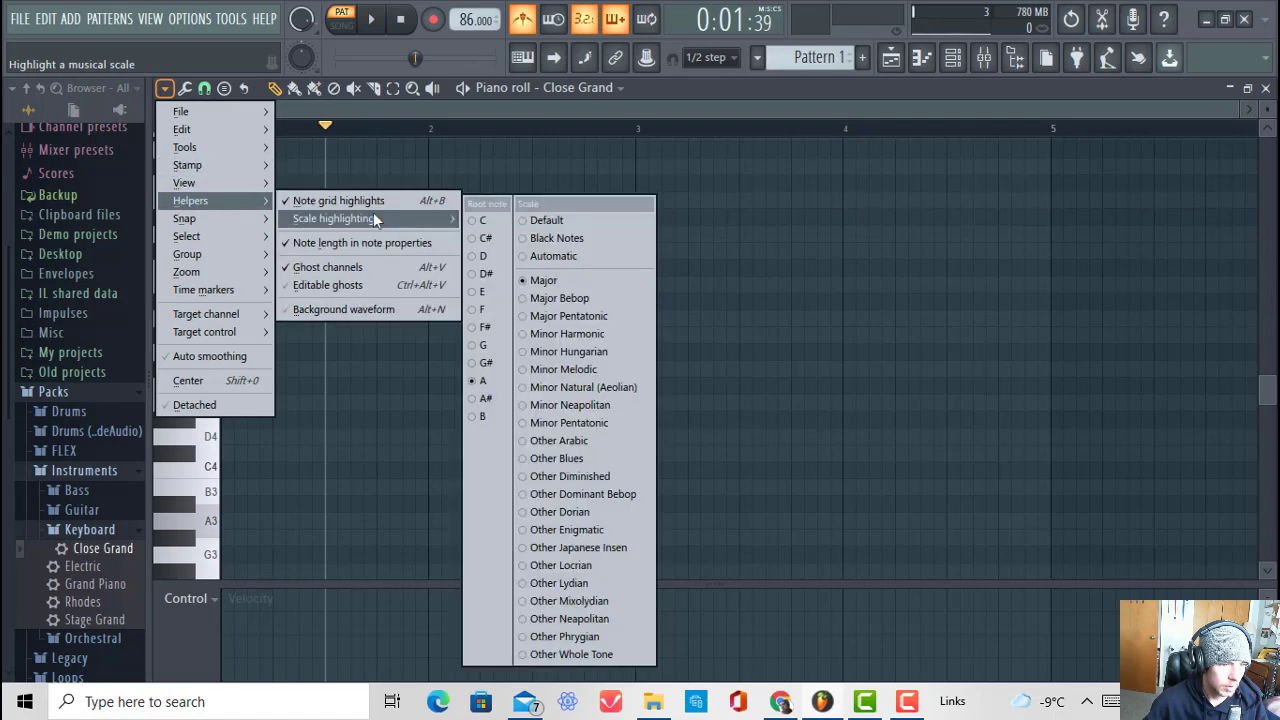
click(608, 334)
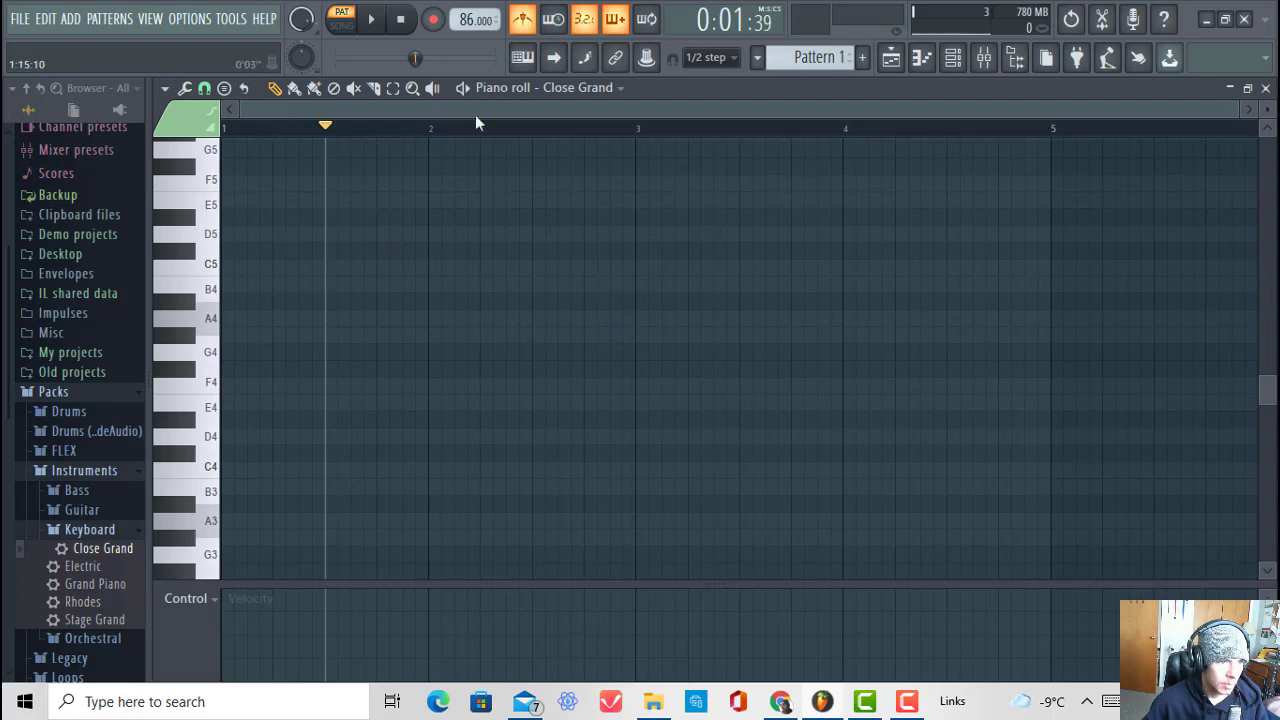
Step: Record notes and automation from the pattern start, playing four bars of A4 and C5 chords topped by E5, G5, F5 and D5
key(space)
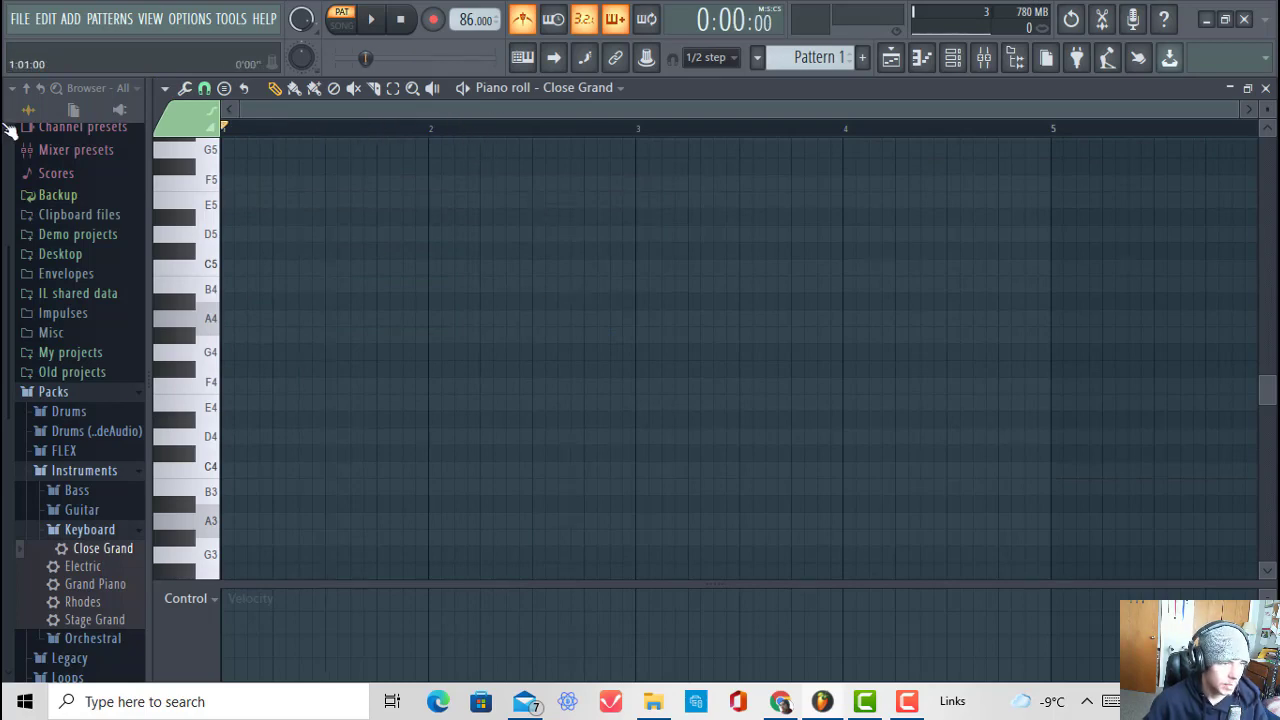
scroll(640, 230, down, 3)
scroll(460, 340, down, 1)
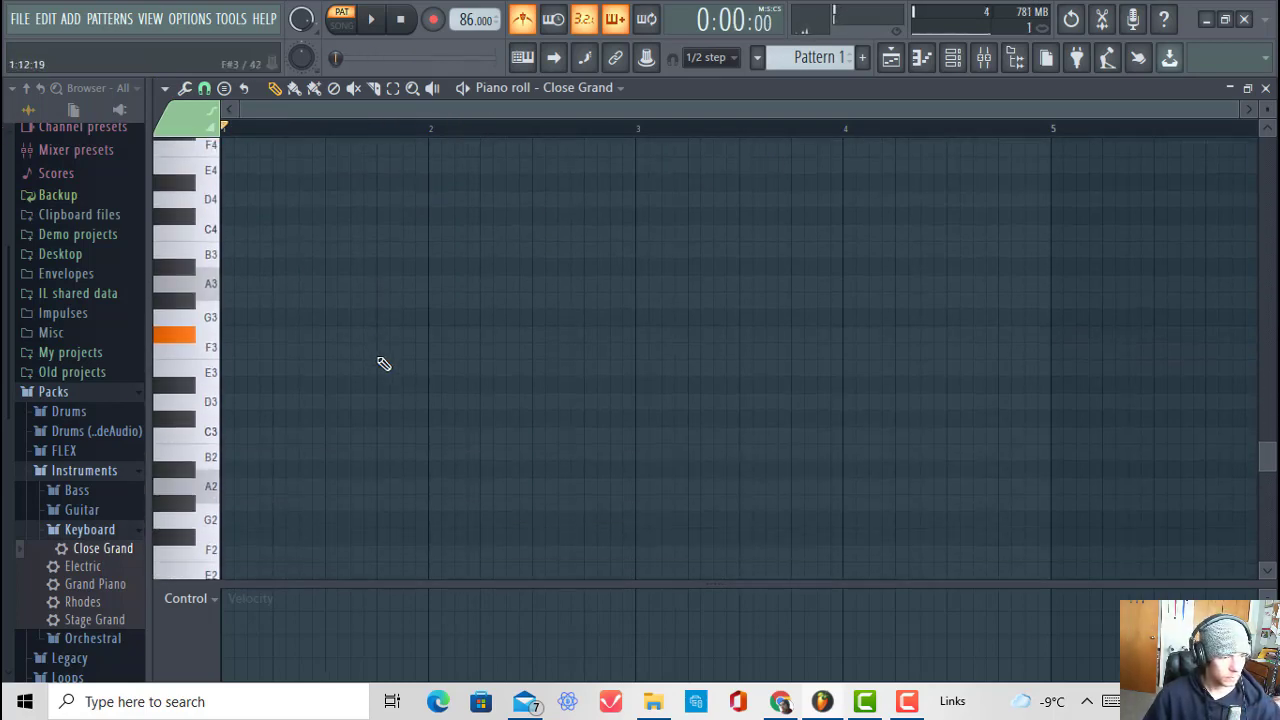
scroll(402, 358, up, 1)
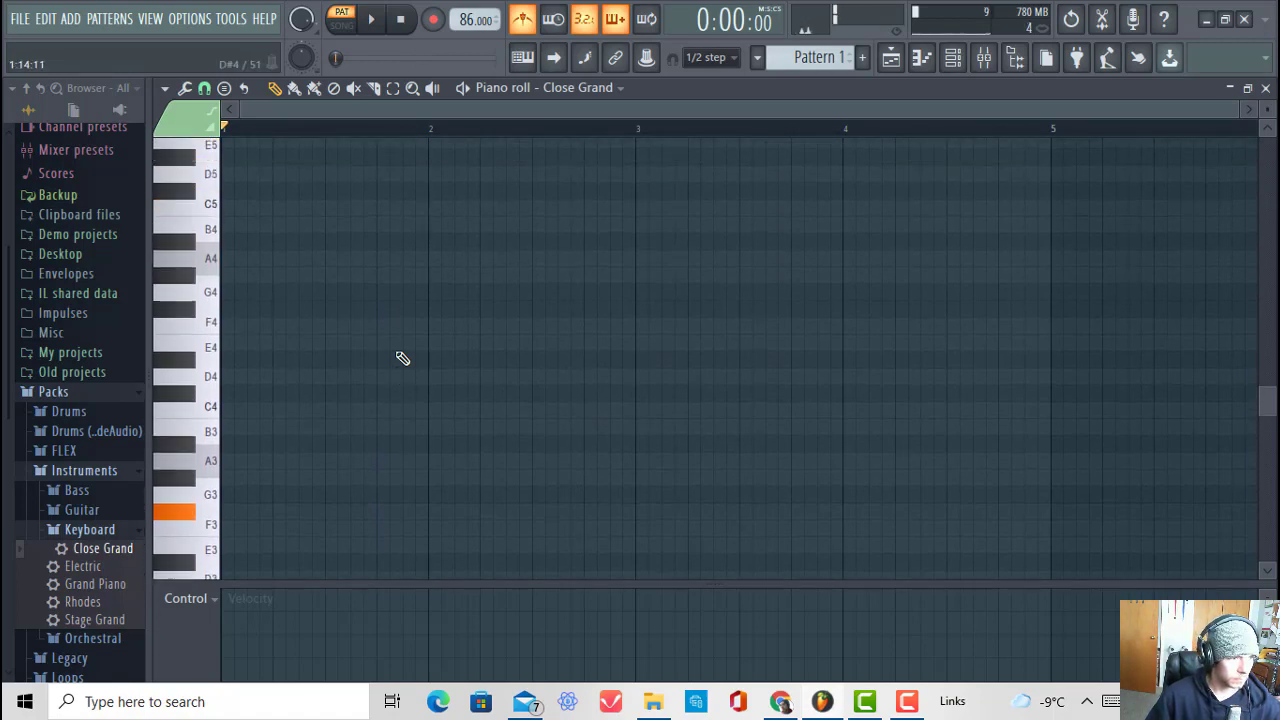
scroll(403, 357, up, 2)
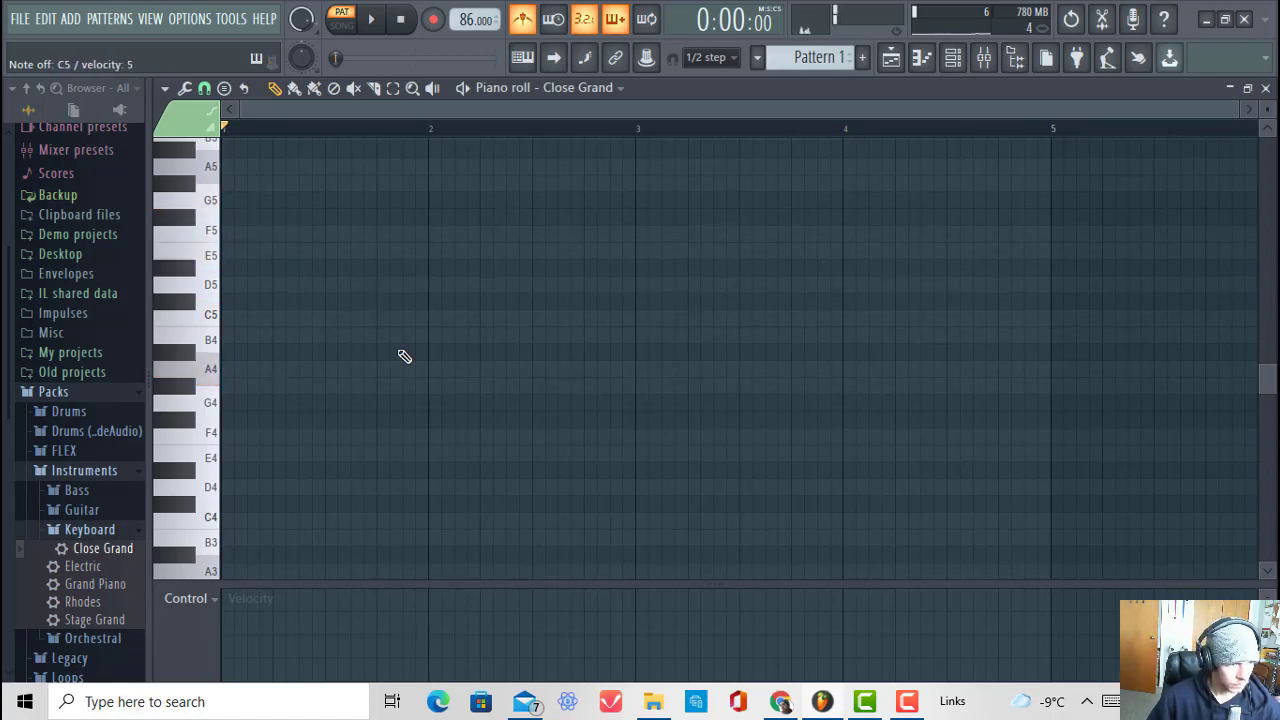
key(r)
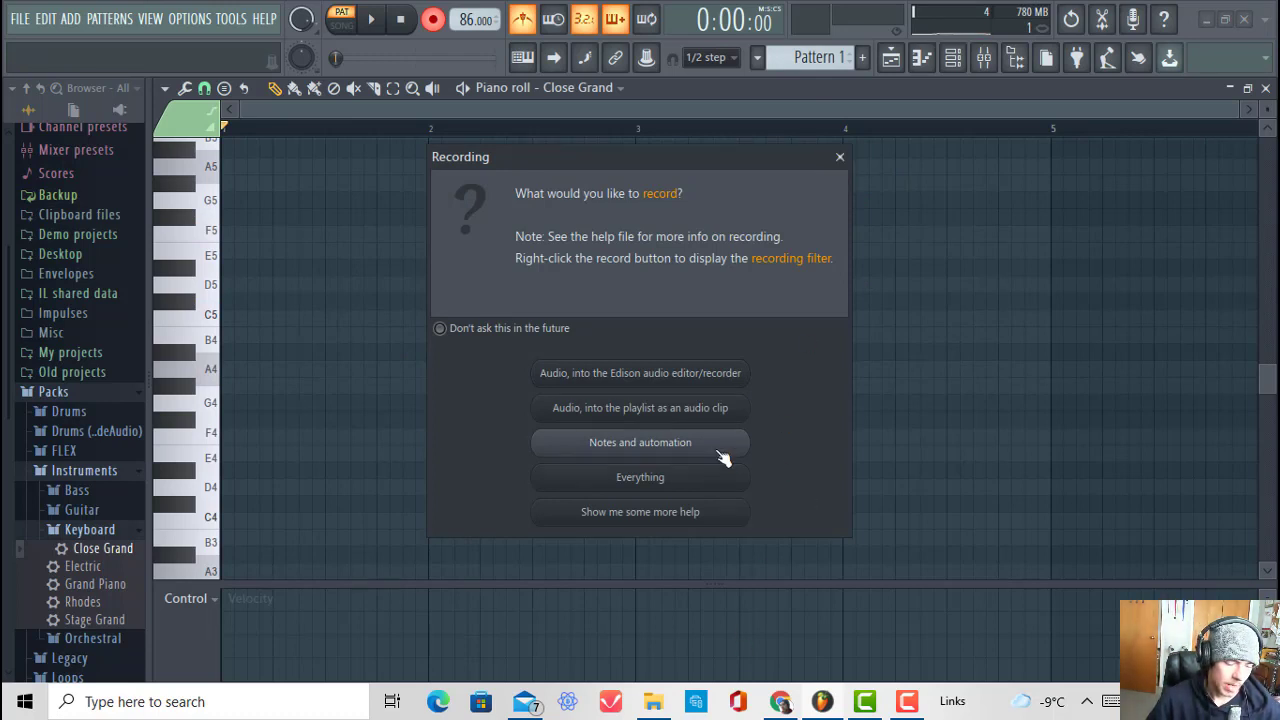
click(640, 442)
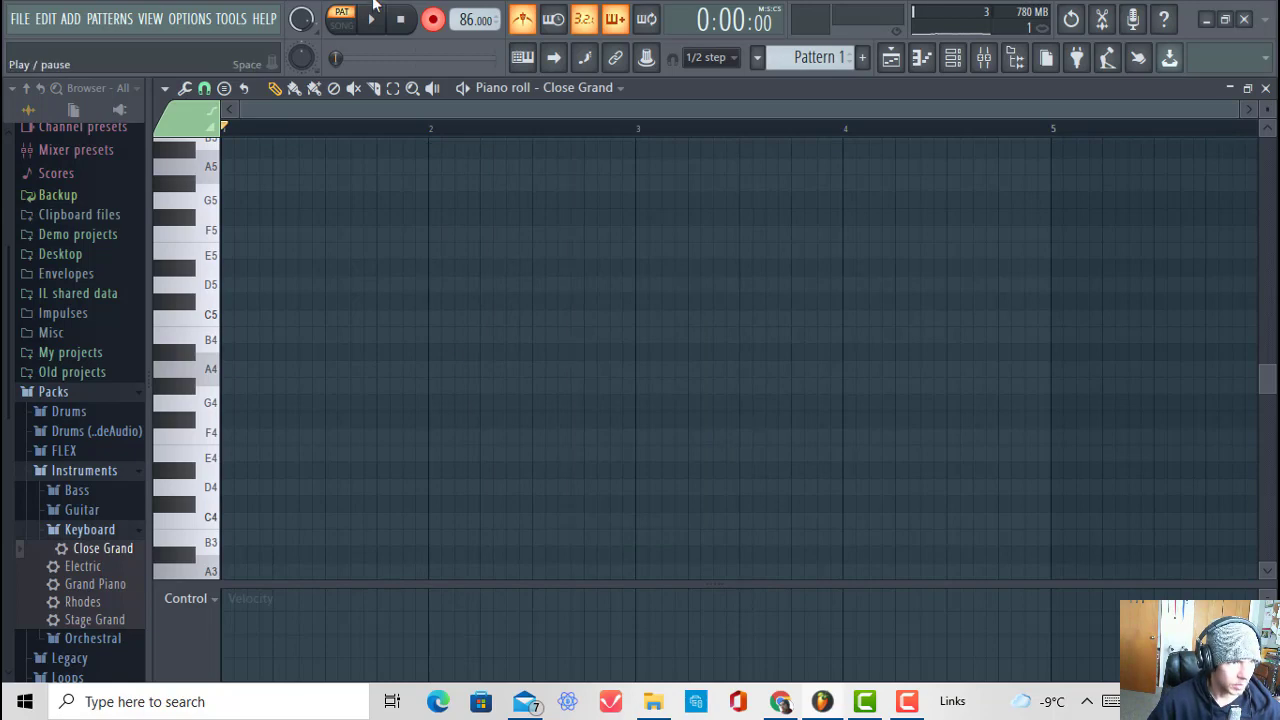
click(376, 22)
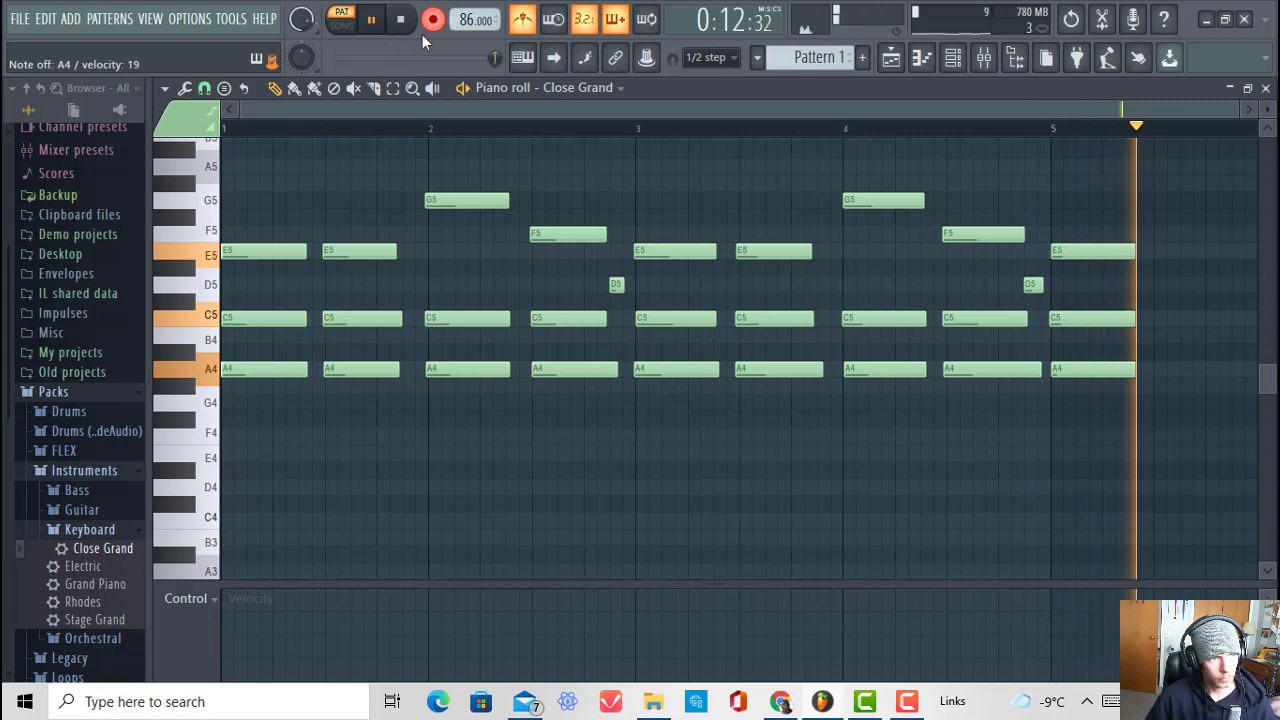
key(space)
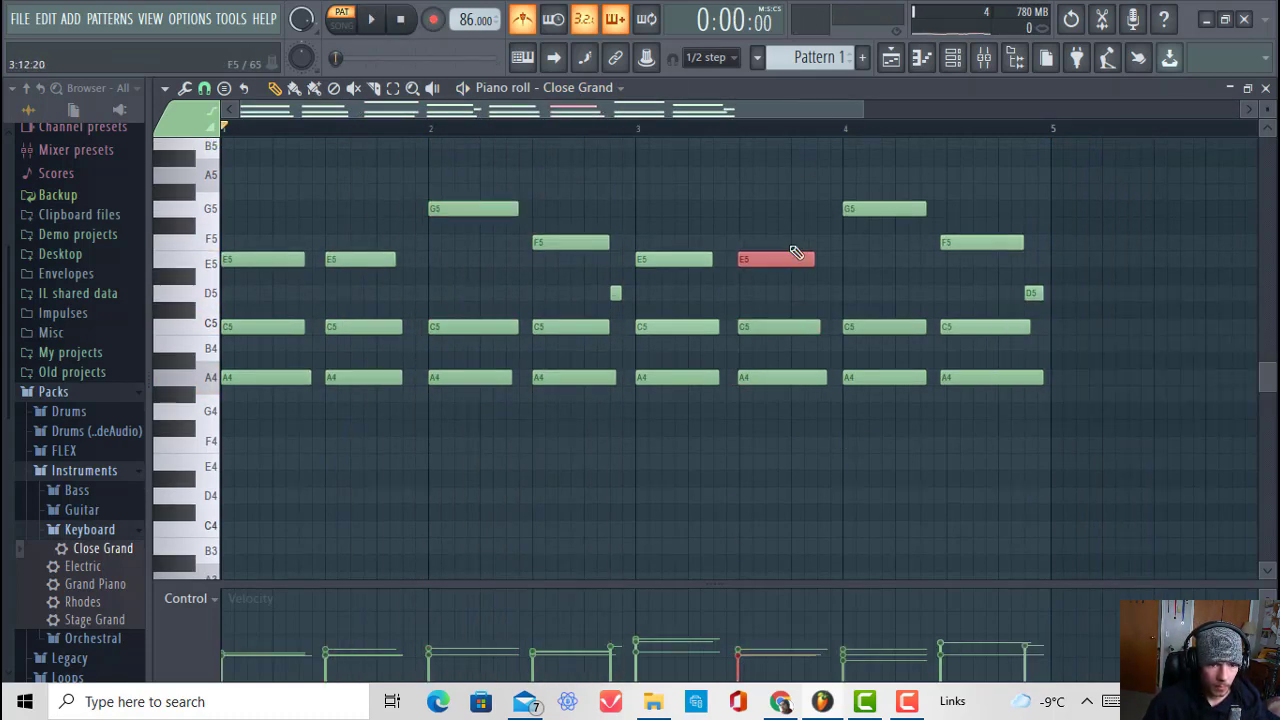
Step: Play back the recorded chord pattern and turn off the metronome
click(371, 19)
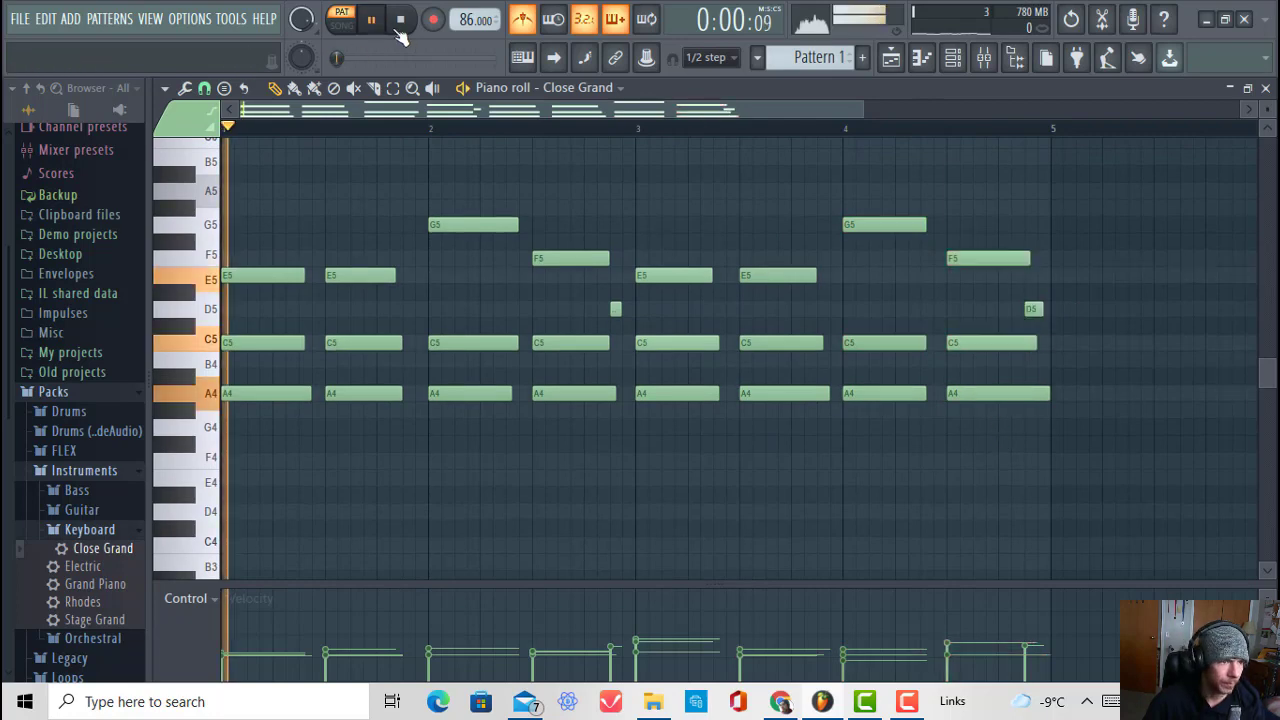
scroll(427, 128, down, 2)
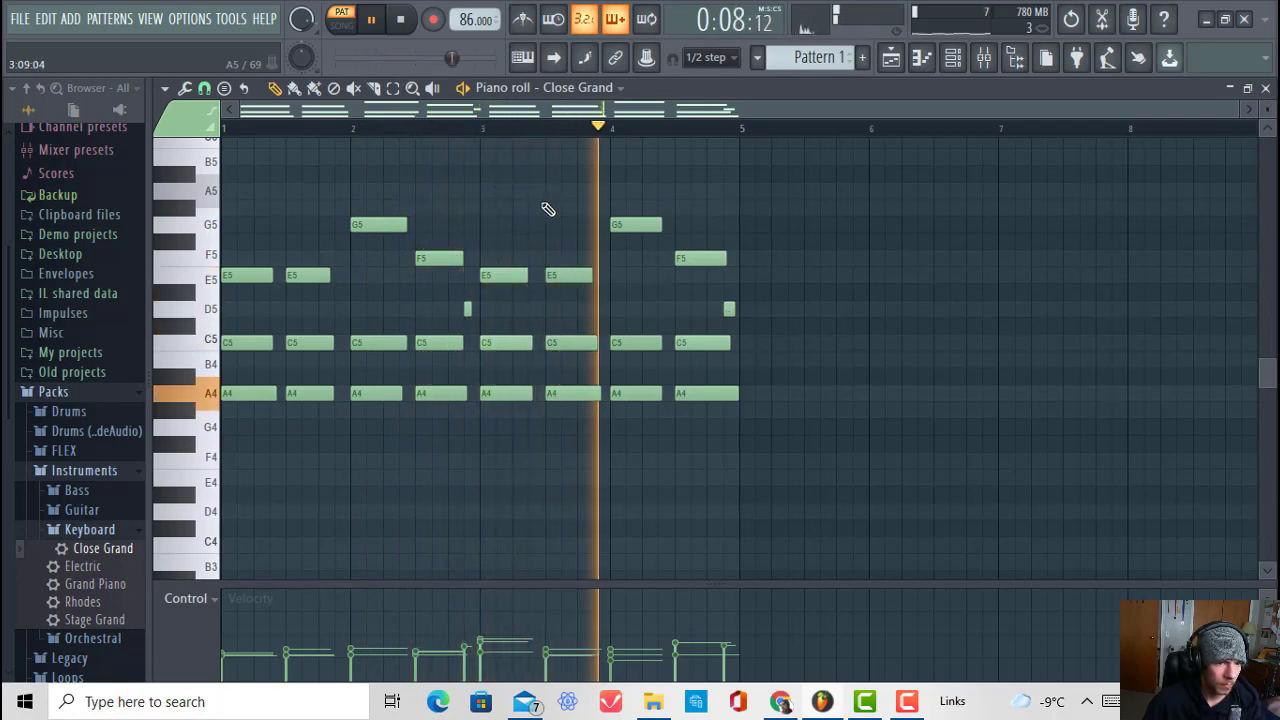
scroll(620, 190, down, 2)
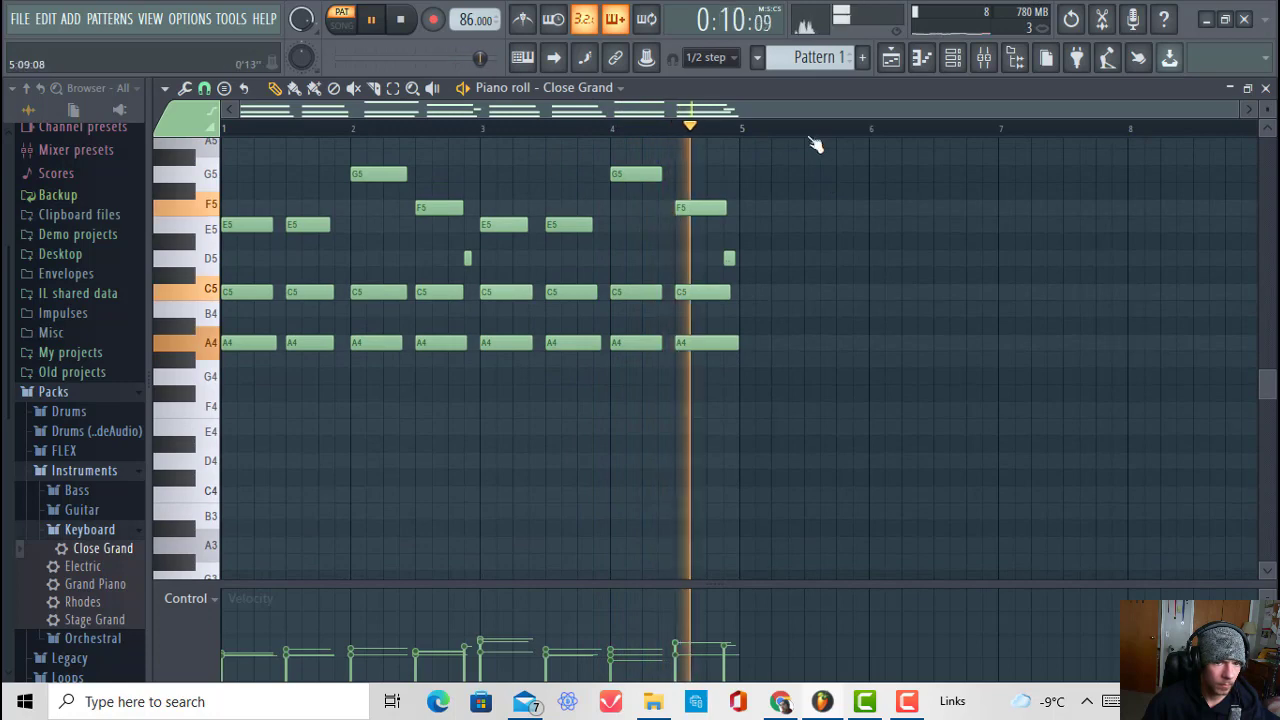
key(space)
Step: Clone the Close Grand channel and open the clone's piano roll
key(F6)
right_click(320, 128)
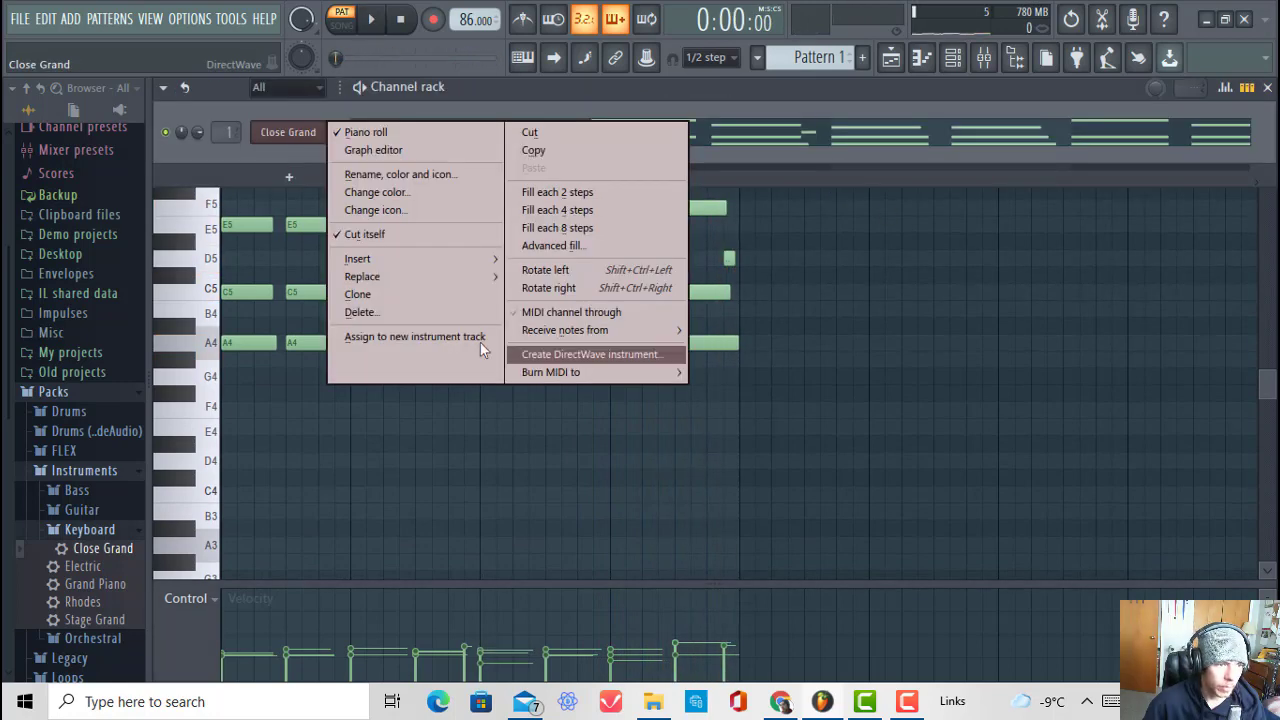
click(484, 295)
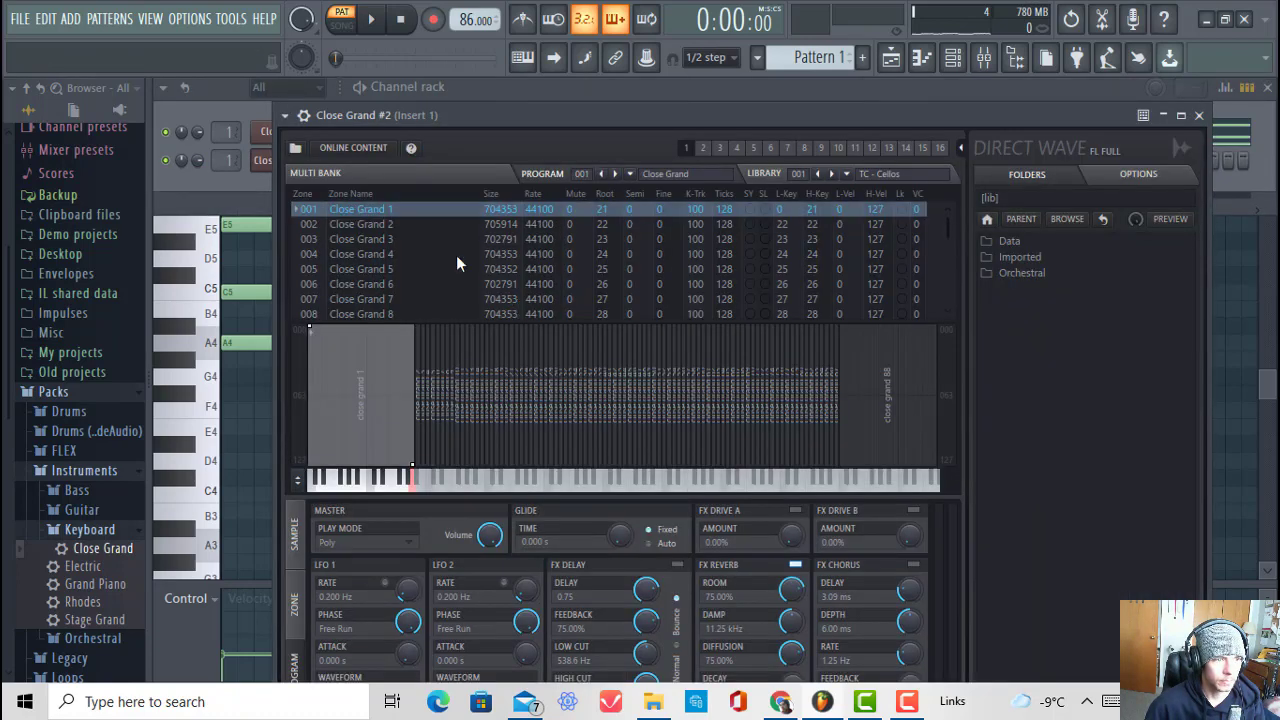
click(274, 175)
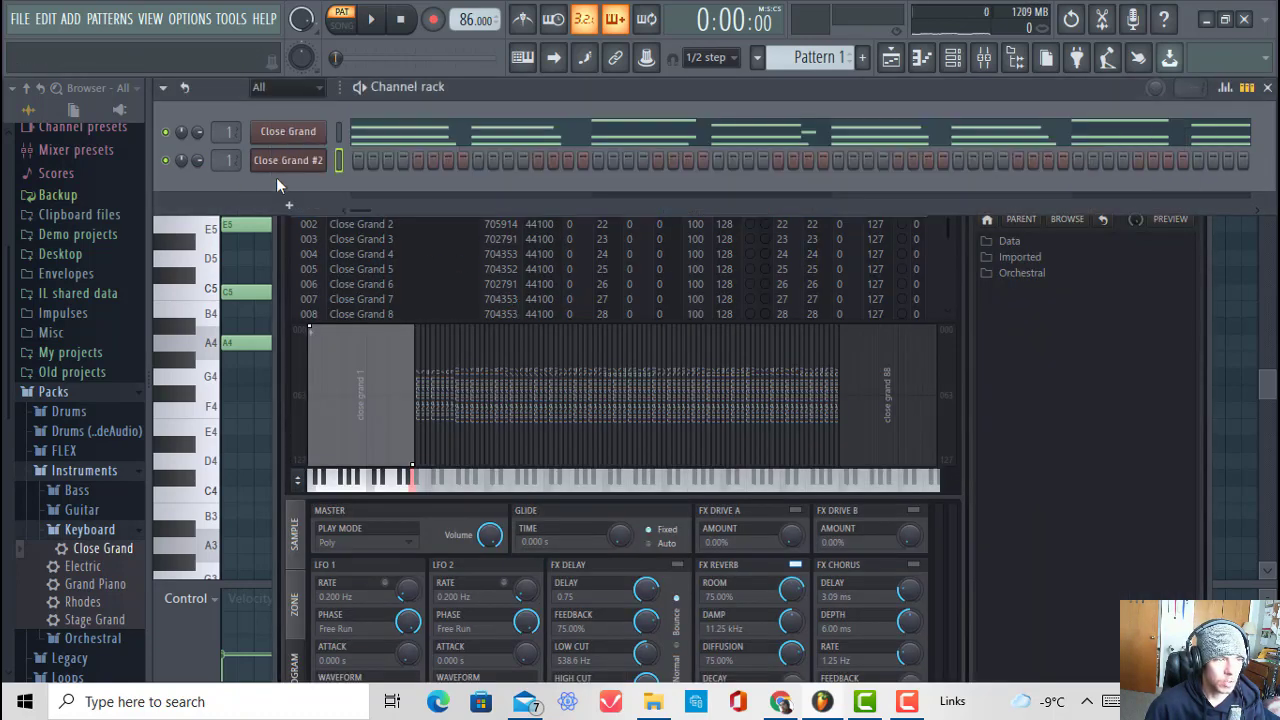
right_click(324, 157)
click(455, 160)
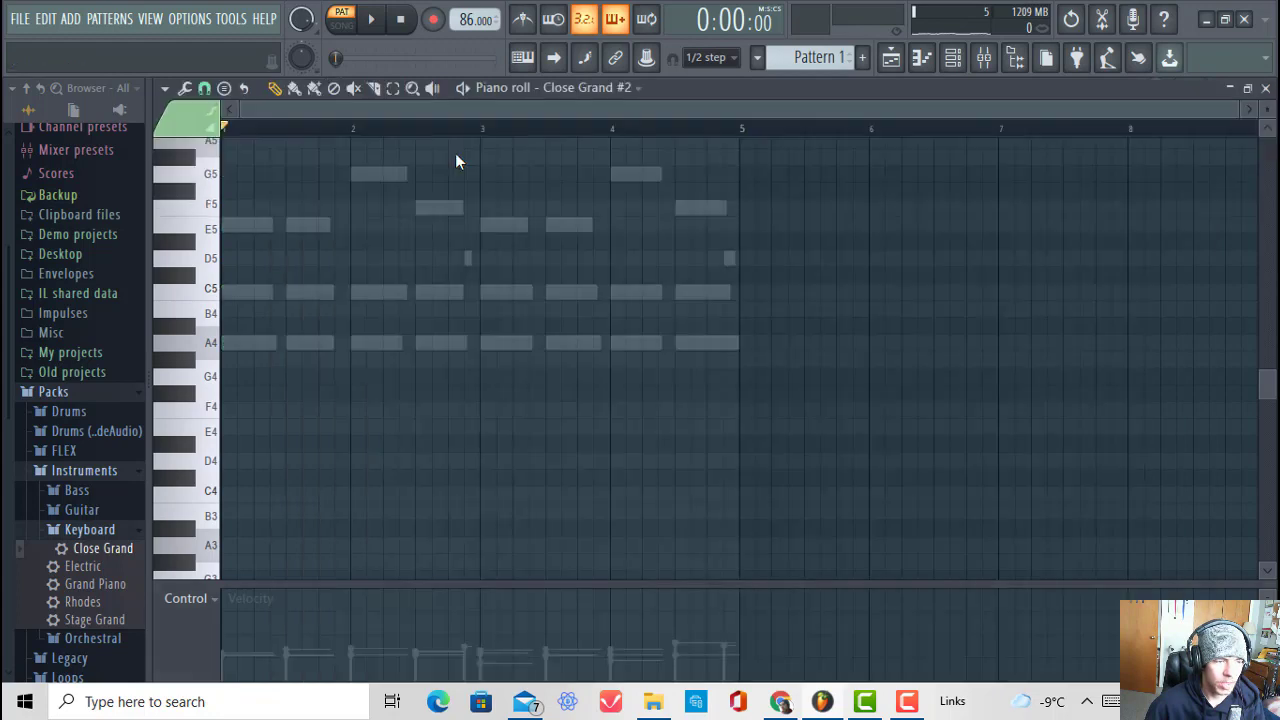
Step: Place a short A4 note at the start of bar 1 in the cloned channel's piano roll
scroll(297, 140, up, 4)
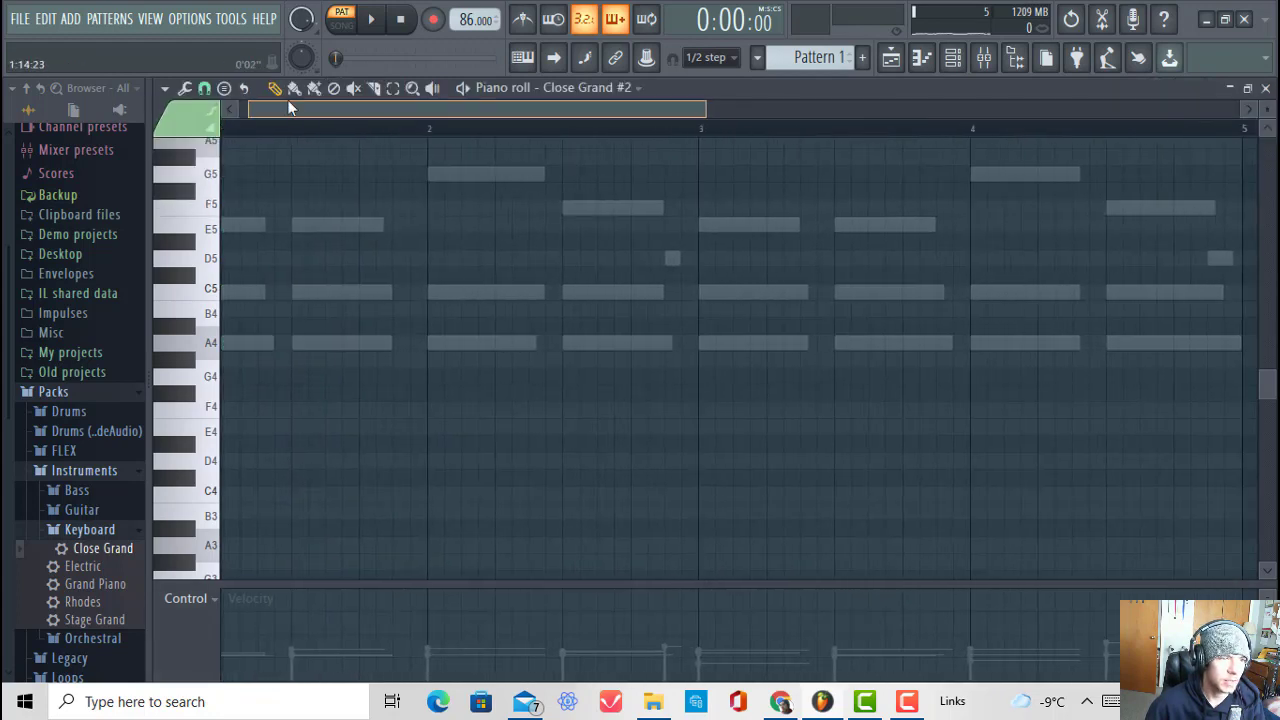
scroll(299, 141, down, 1)
scroll(299, 139, down, 2)
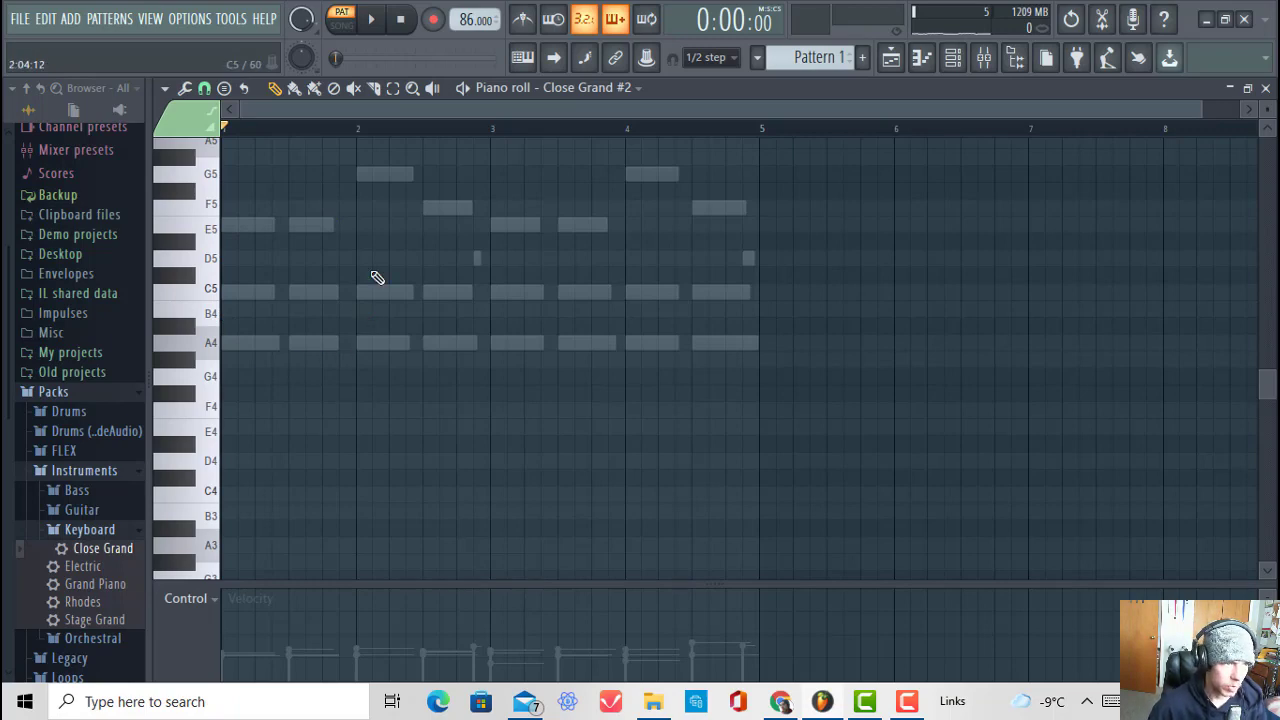
scroll(325, 145, up, 3)
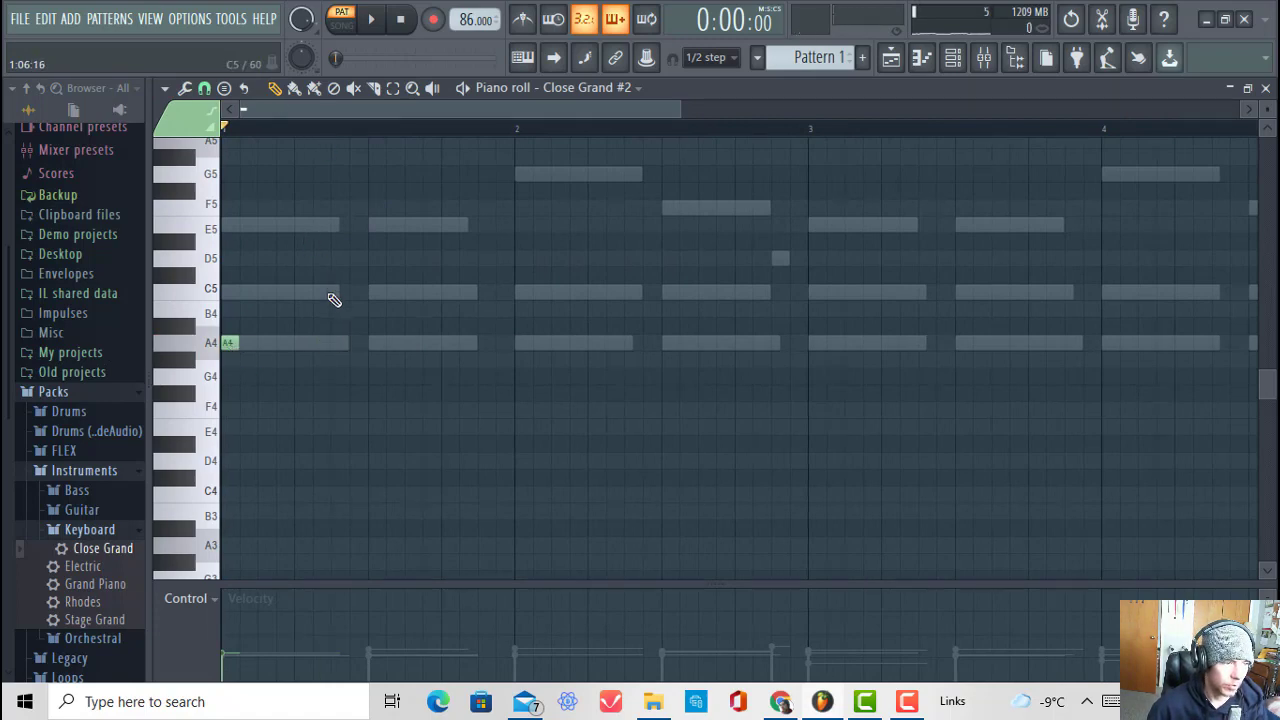
Step: Turn off the display of ghost channels in the piano roll
click(165, 89)
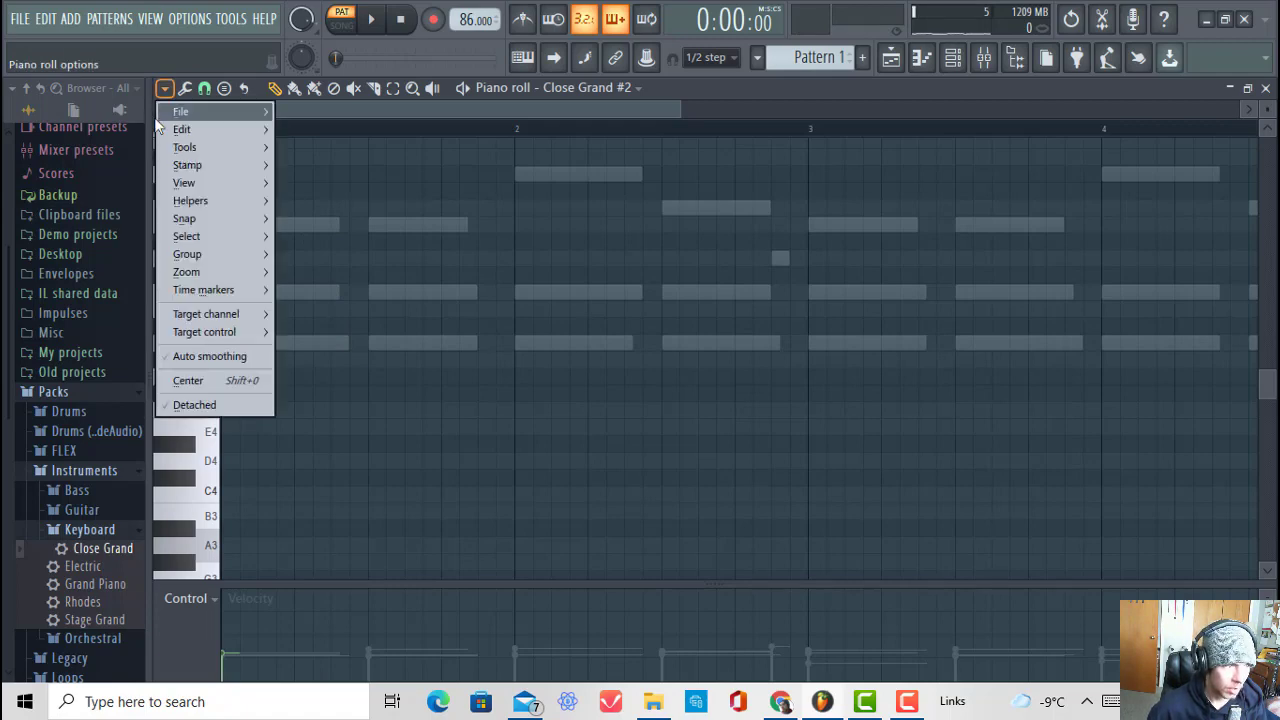
mouse_move(263, 205)
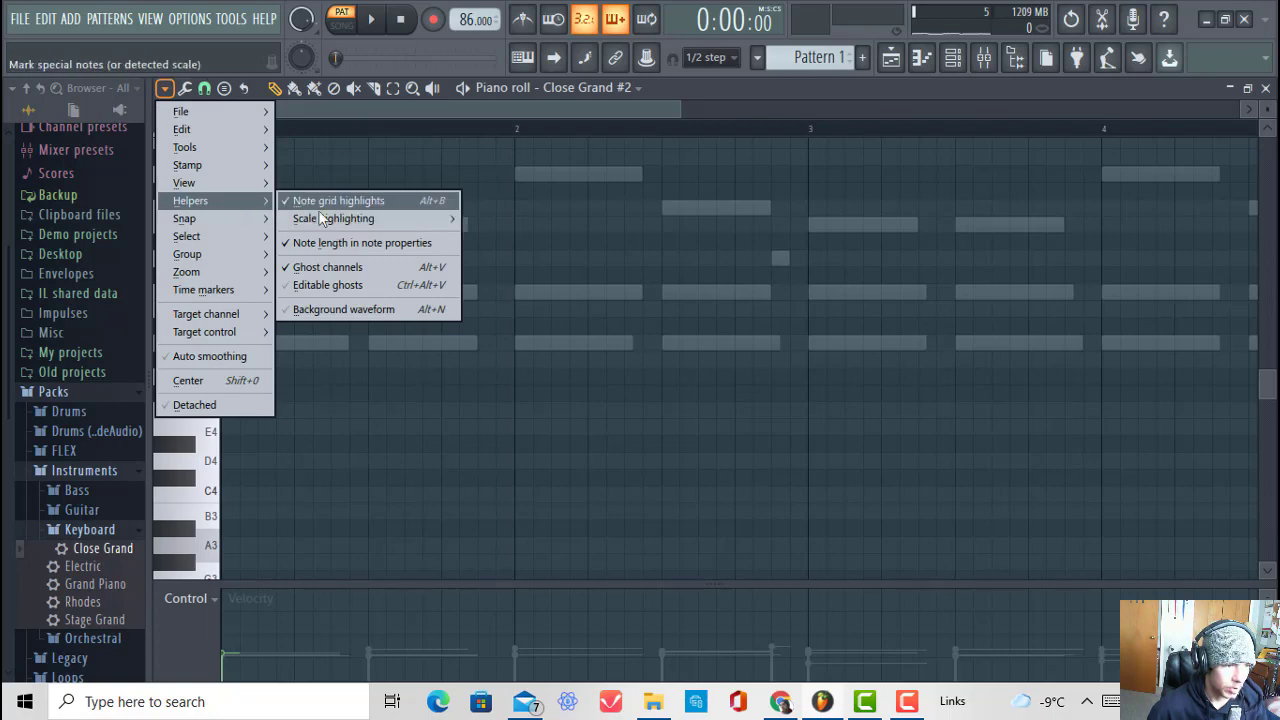
click(364, 267)
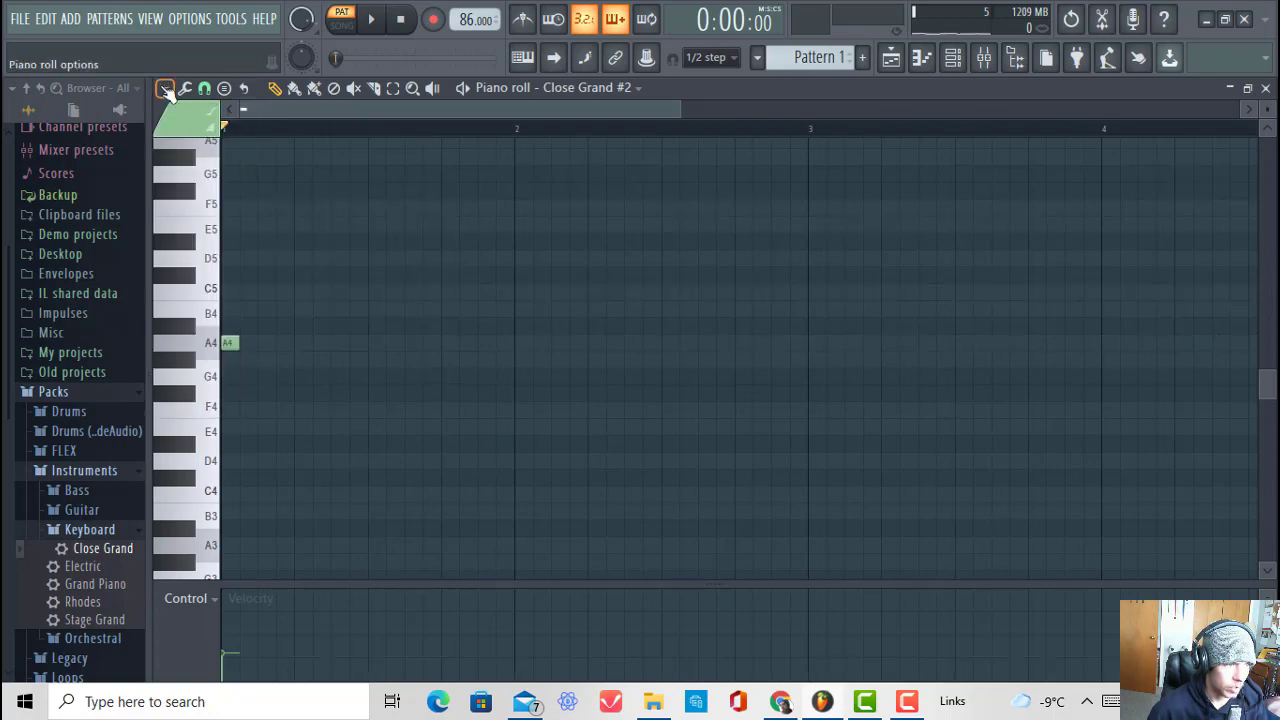
Step: Turn the ghost channels display back on in the piano roll and play the pattern
click(165, 89)
mouse_move(275, 205)
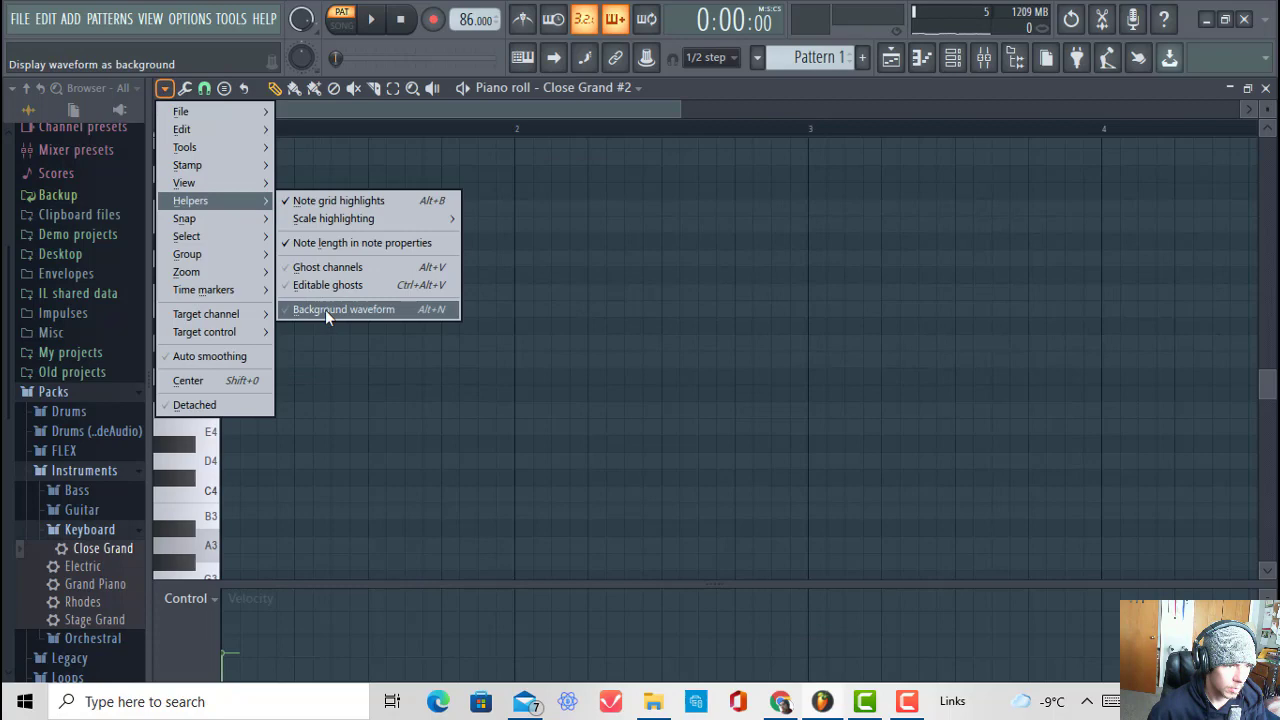
click(402, 268)
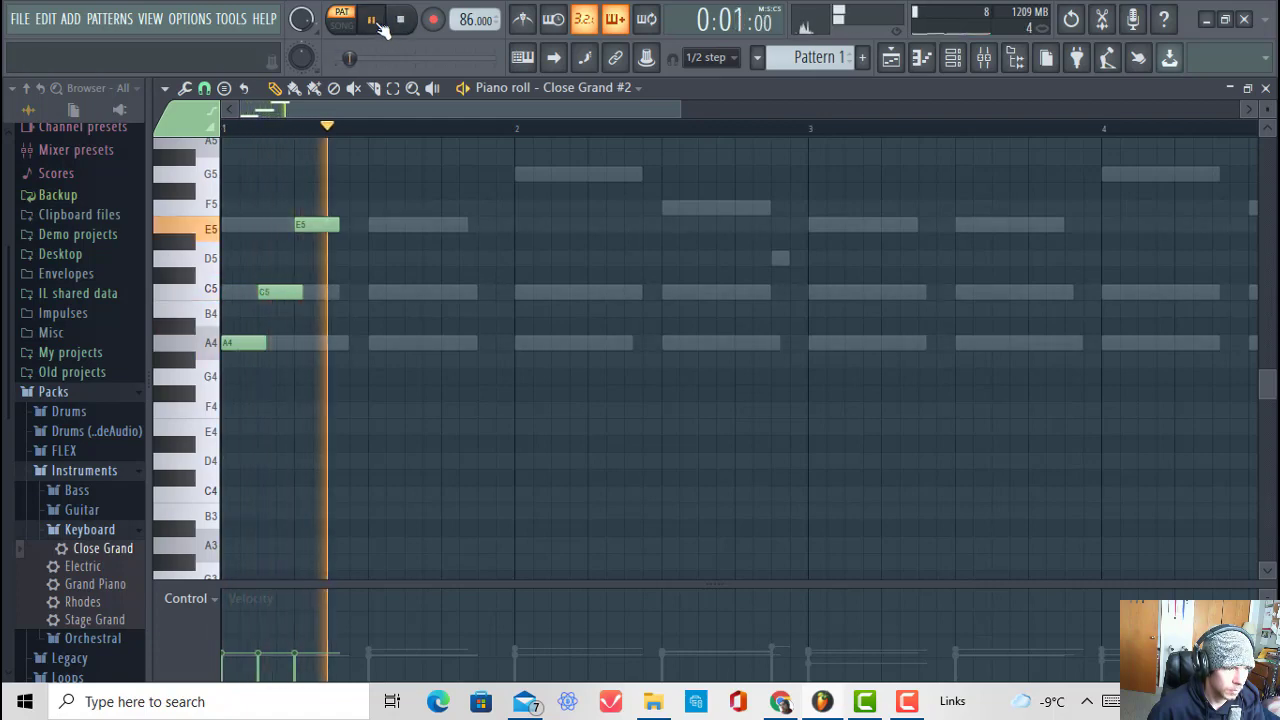
click(373, 21)
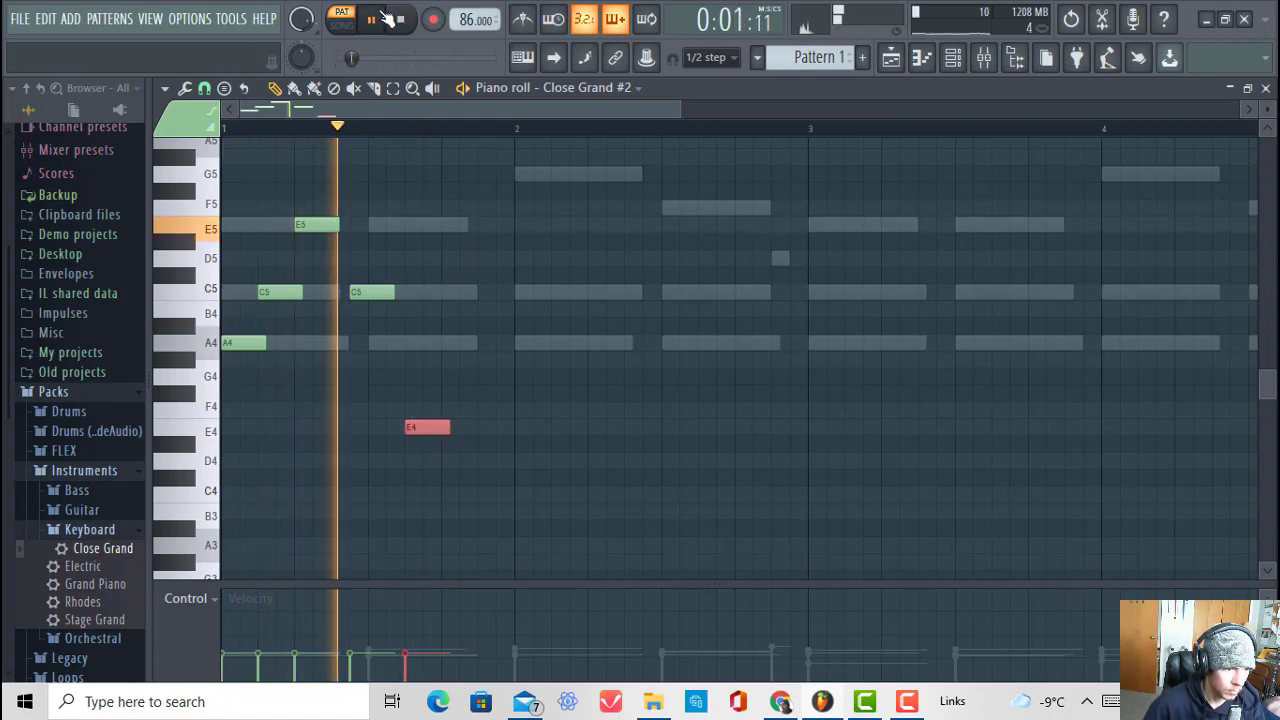
drag(372, 292, 353, 292)
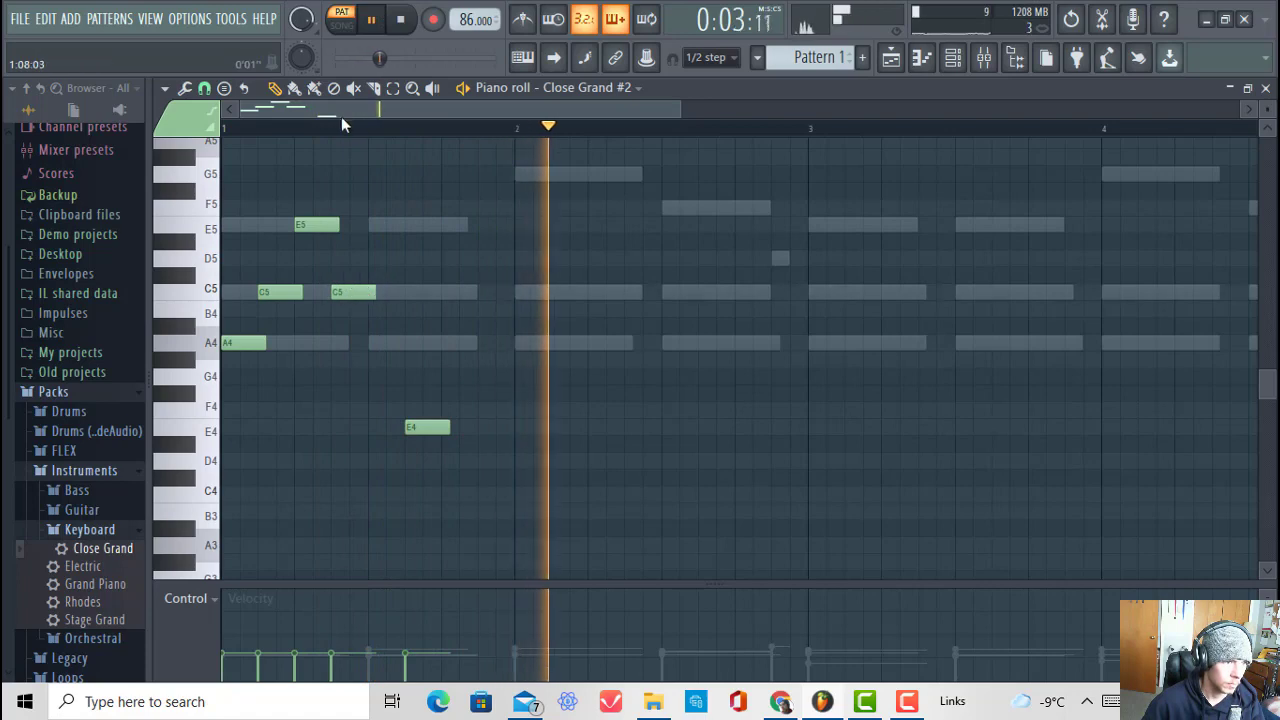
click(298, 127)
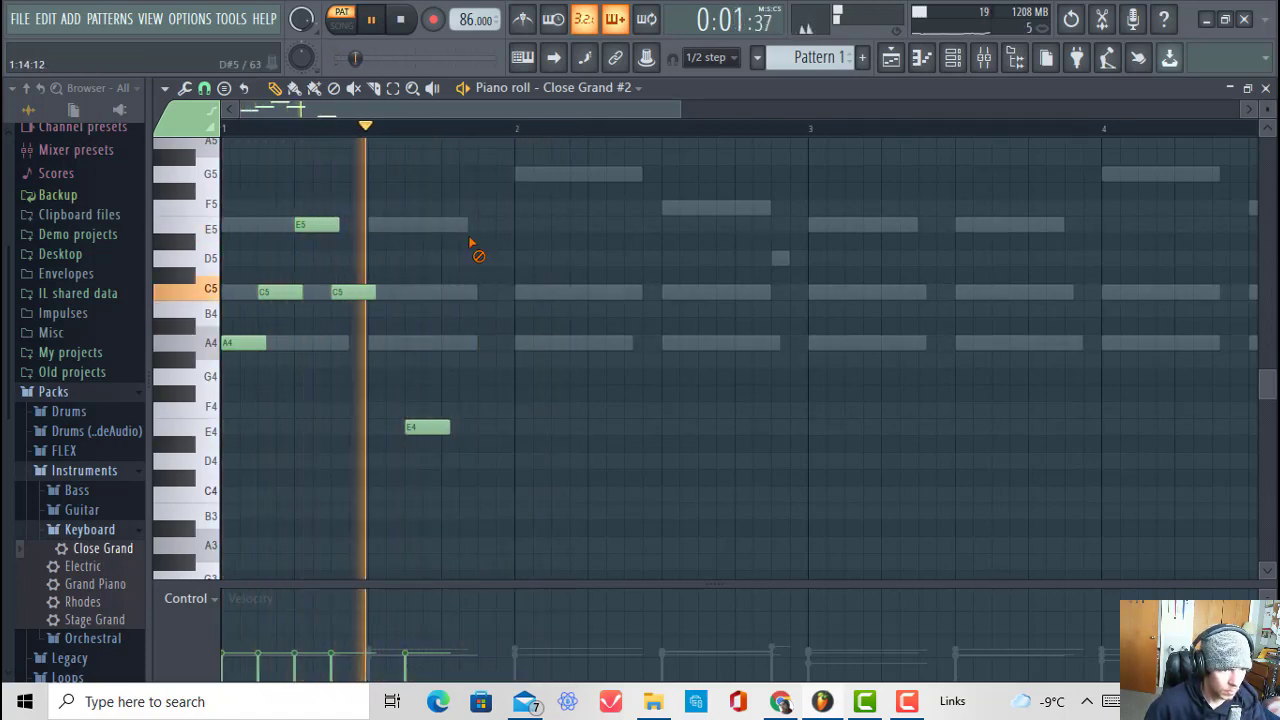
mouse_move(344, 293)
mouse_down()
mouse_move(371, 291)
mouse_move(360, 290)
mouse_up()
Step: Delete the second chord of bar 1 in the original Close Grand channel, and return to the Close Grand #2 piano roll
scroll(594, 93, up, 1)
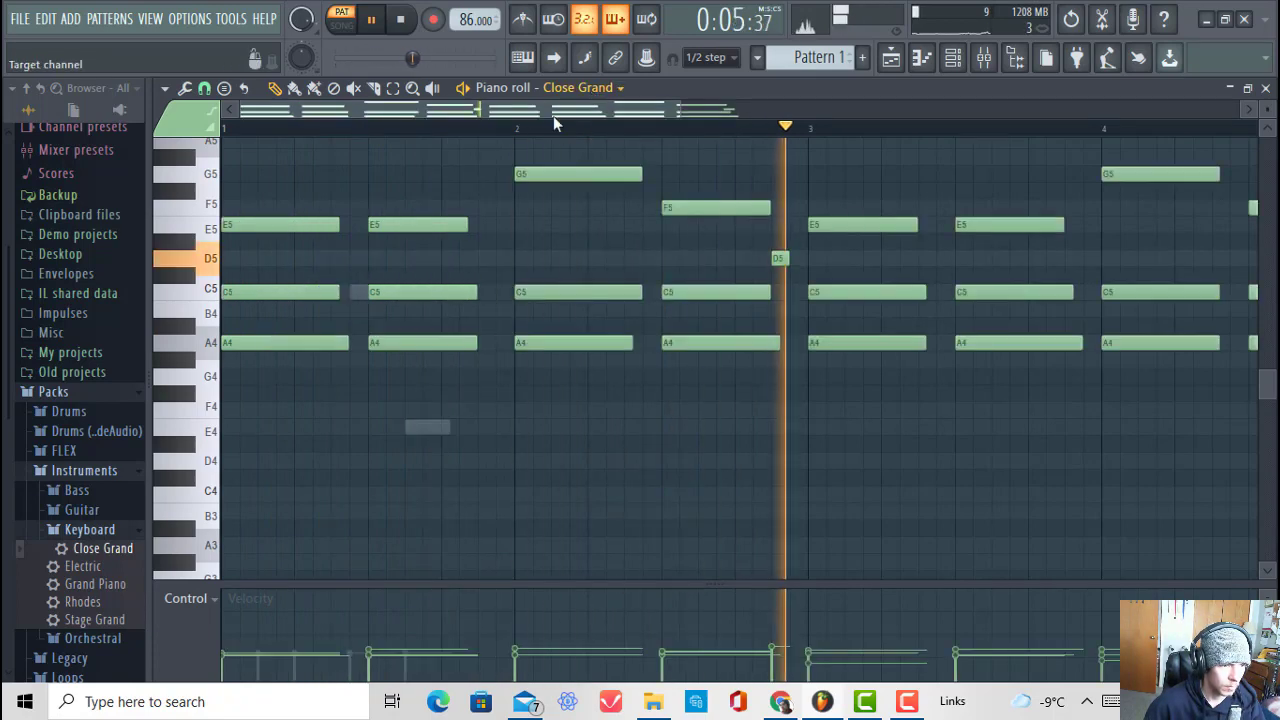
drag(502, 190, 450, 400)
key(Delete)
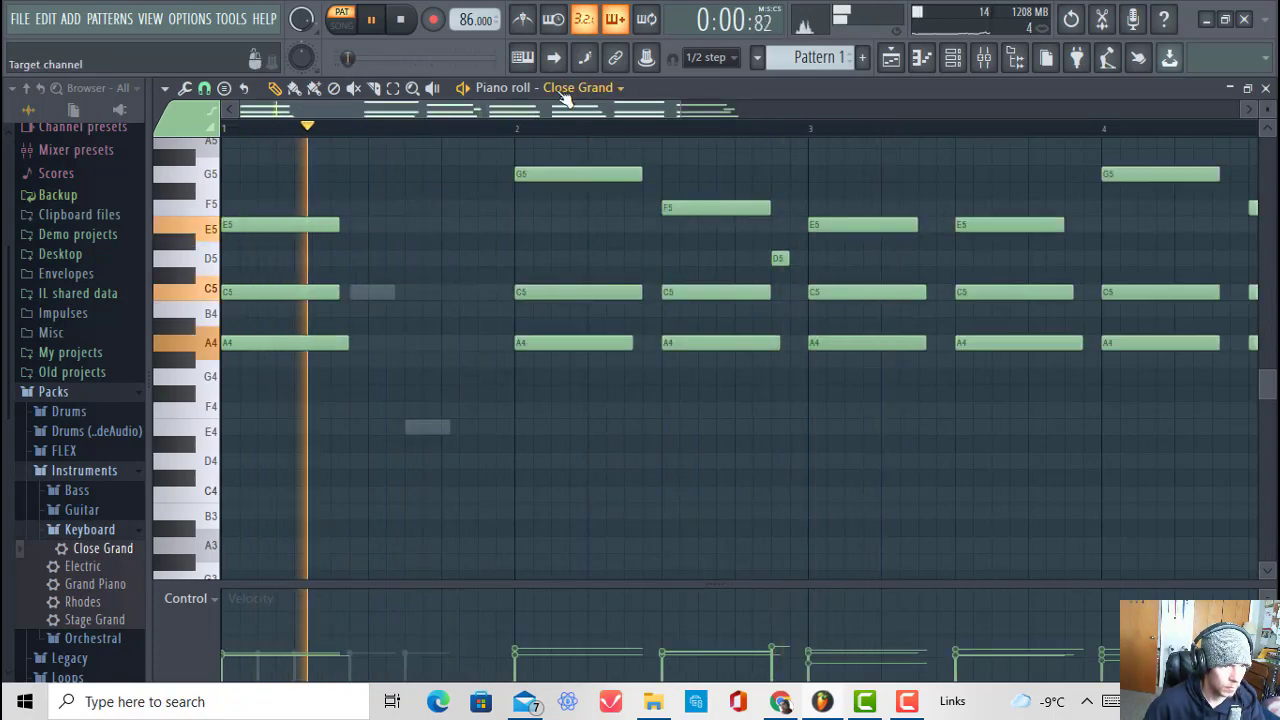
scroll(564, 92, down, 1)
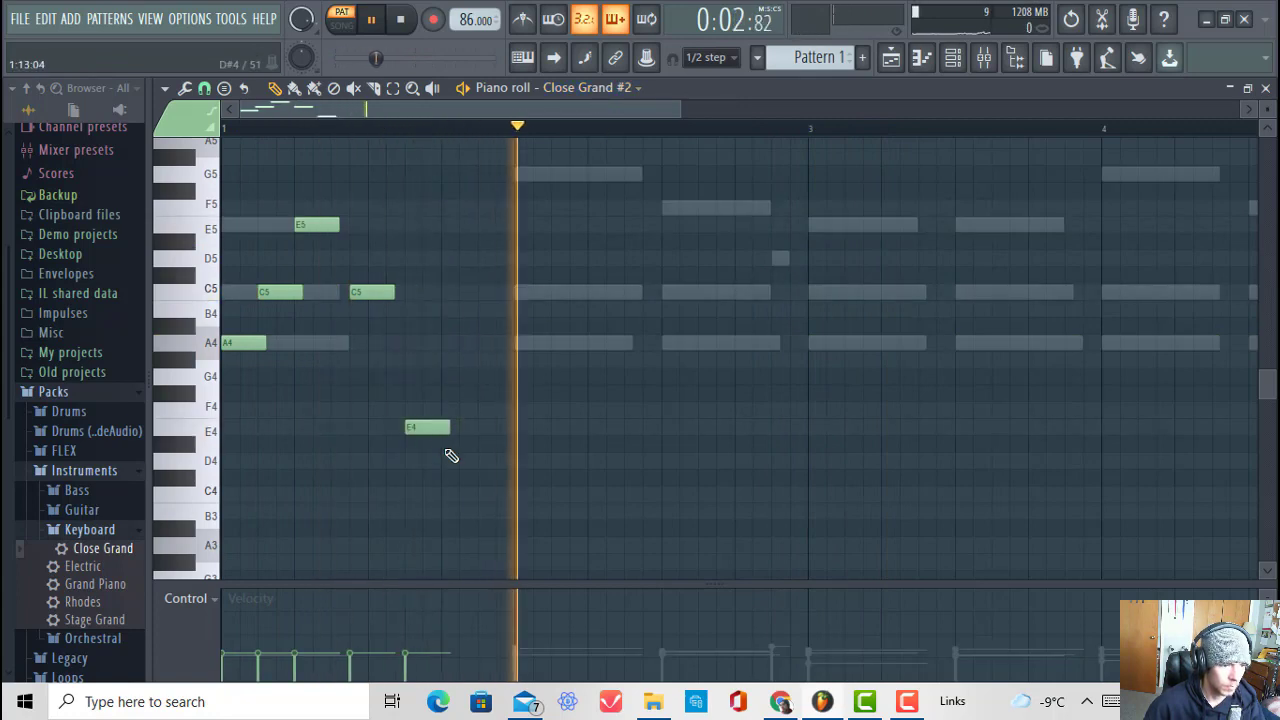
Step: Add an A4 note and a C5 note after the E4 at the end of bar 1
drag(474, 423, 443, 471)
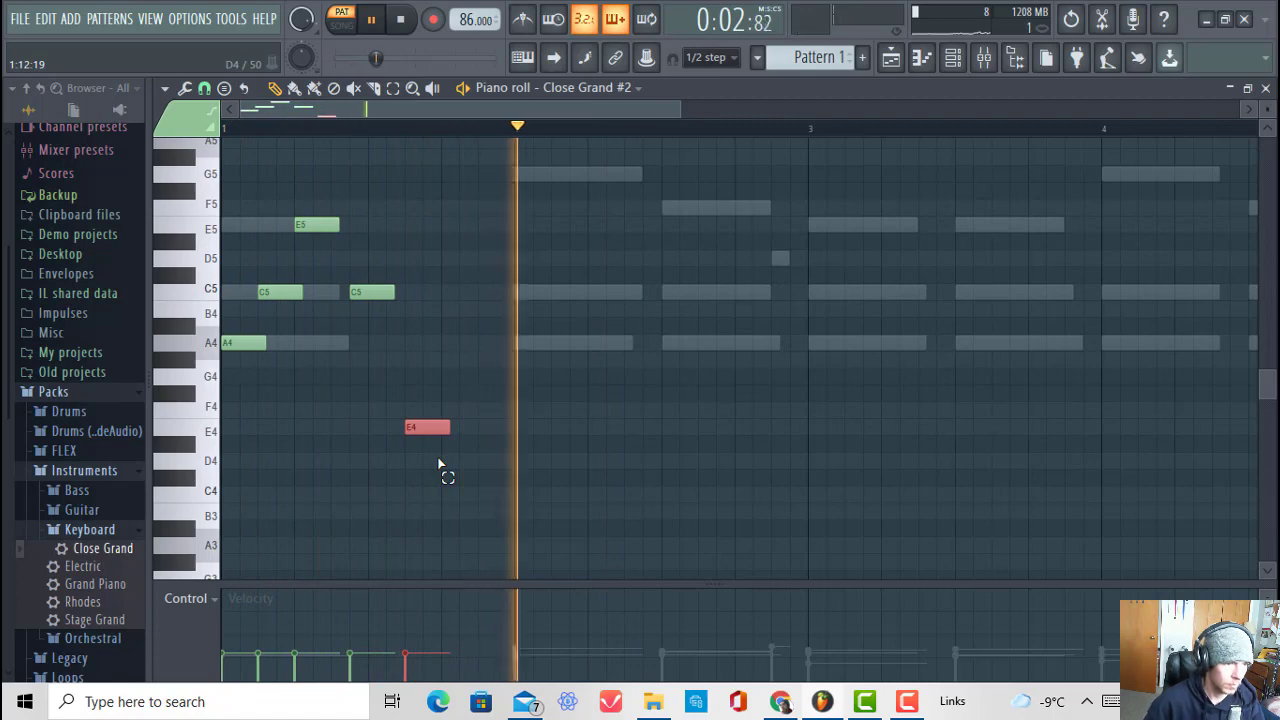
click(445, 343)
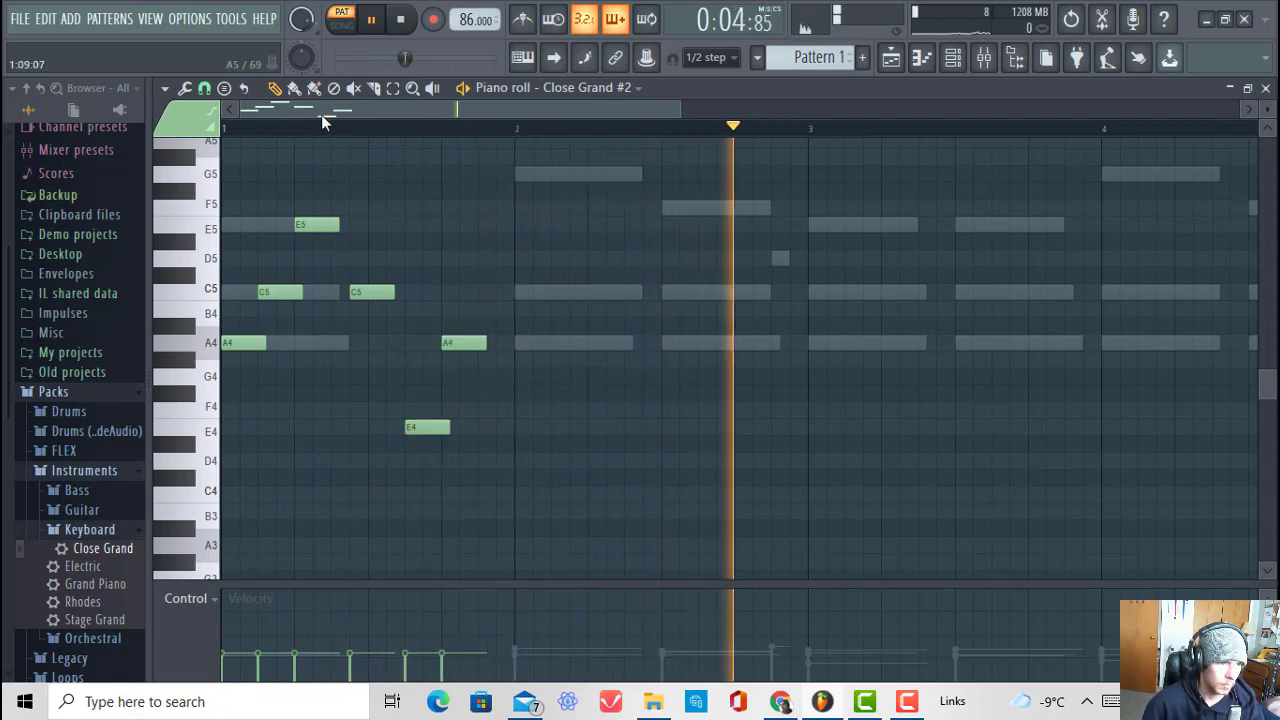
click(337, 128)
click(461, 293)
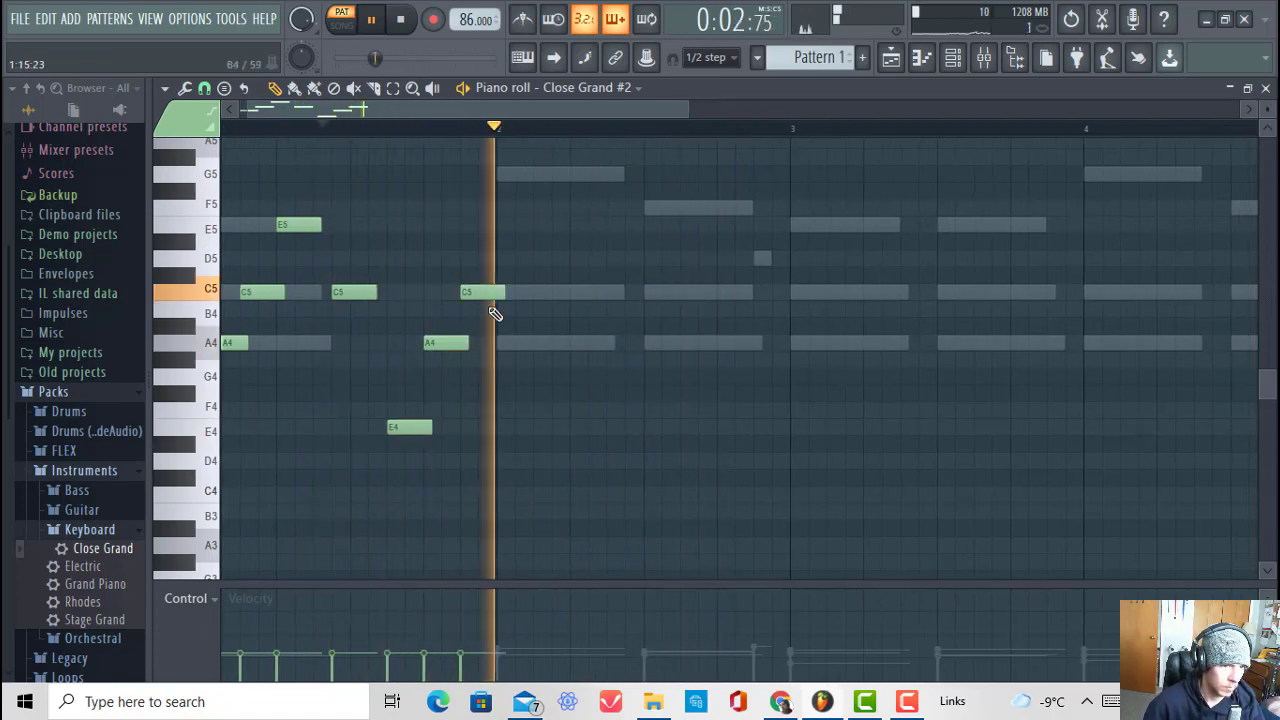
Step: Replace the E4 note in bar 1 with an A4 and keep one C5 starting just before the E5 ends
mouse_move(365, 292)
mouse_down()
mouse_move(346, 292)
mouse_move(390, 292)
mouse_up()
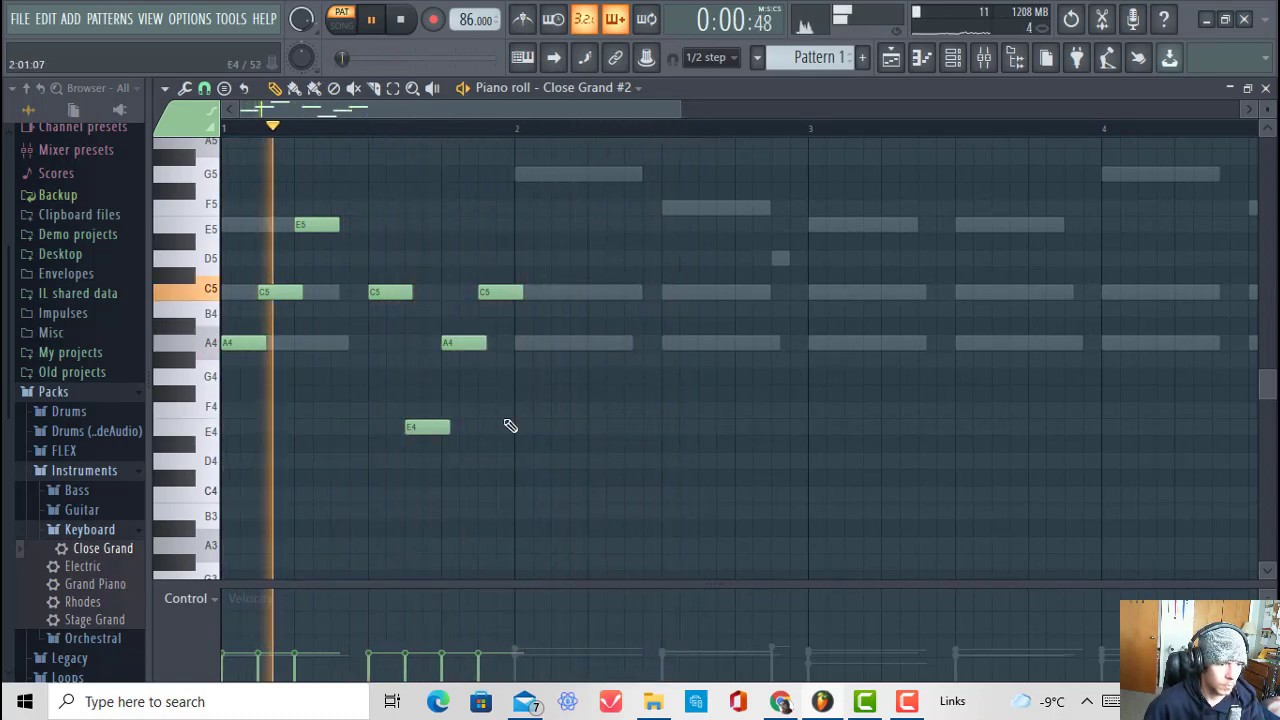
right_click(427, 427)
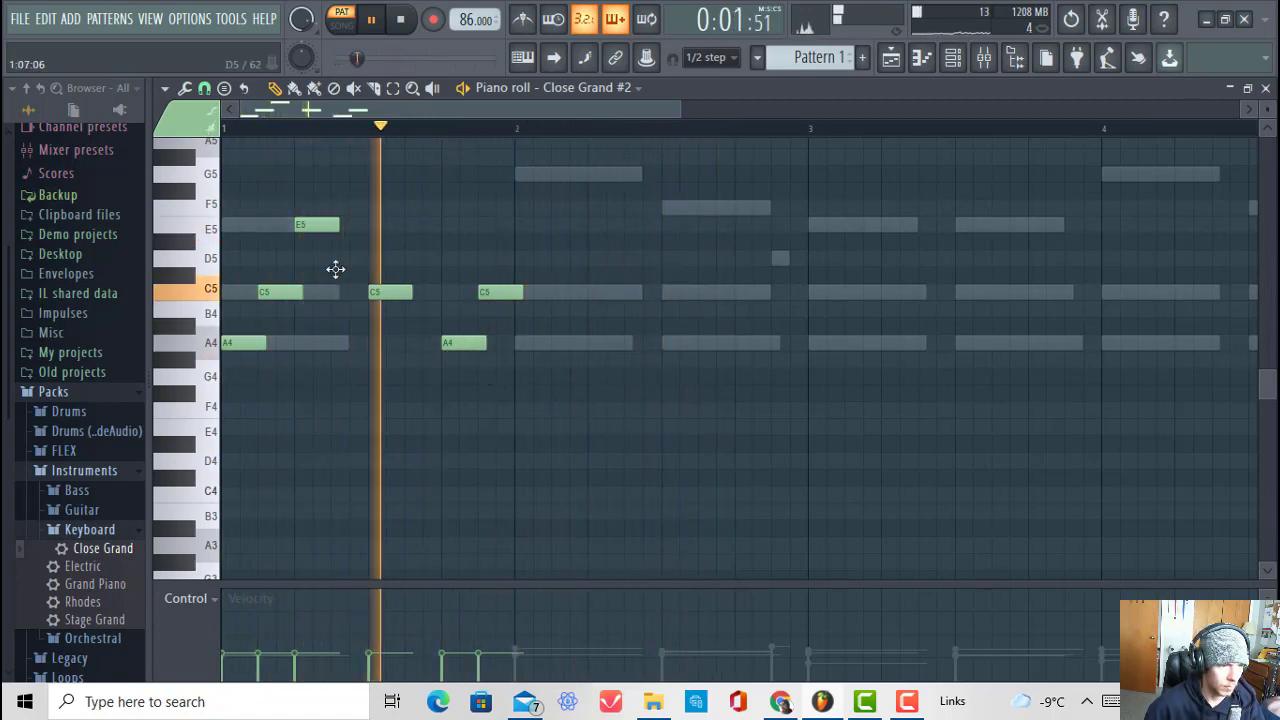
click(328, 312)
drag(328, 312, 331, 293)
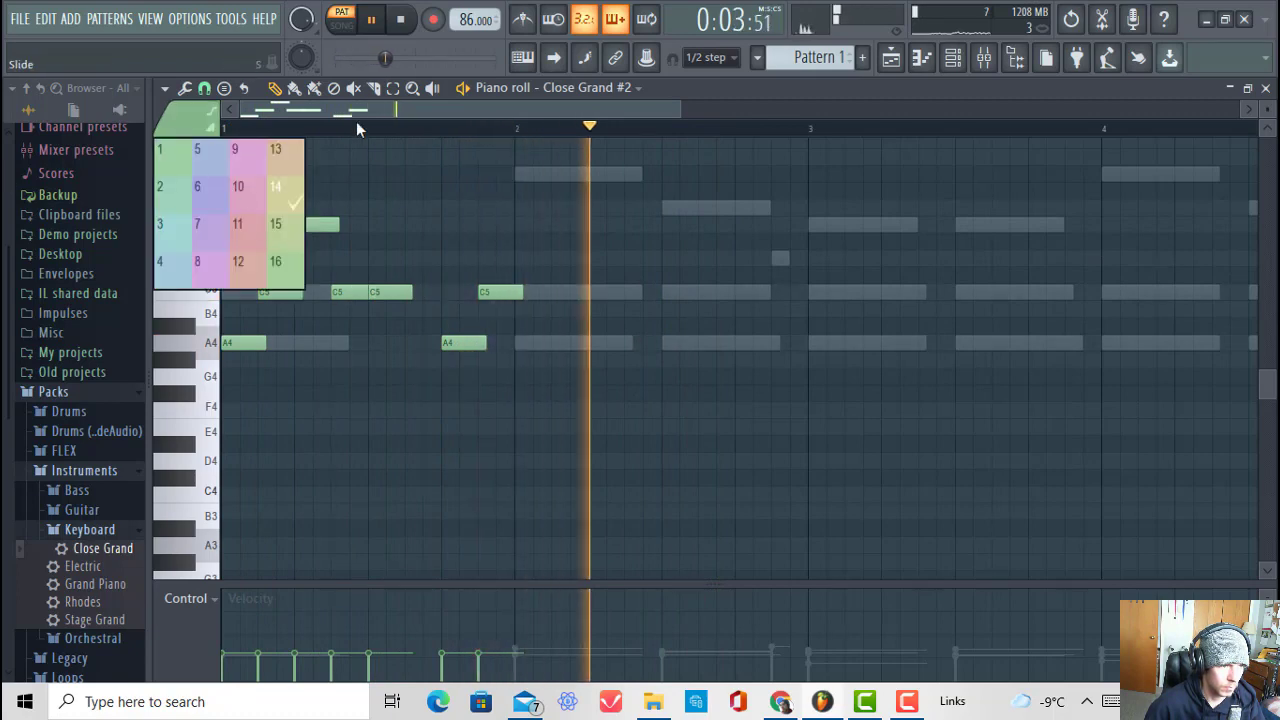
drag(391, 290, 429, 349)
click(325, 128)
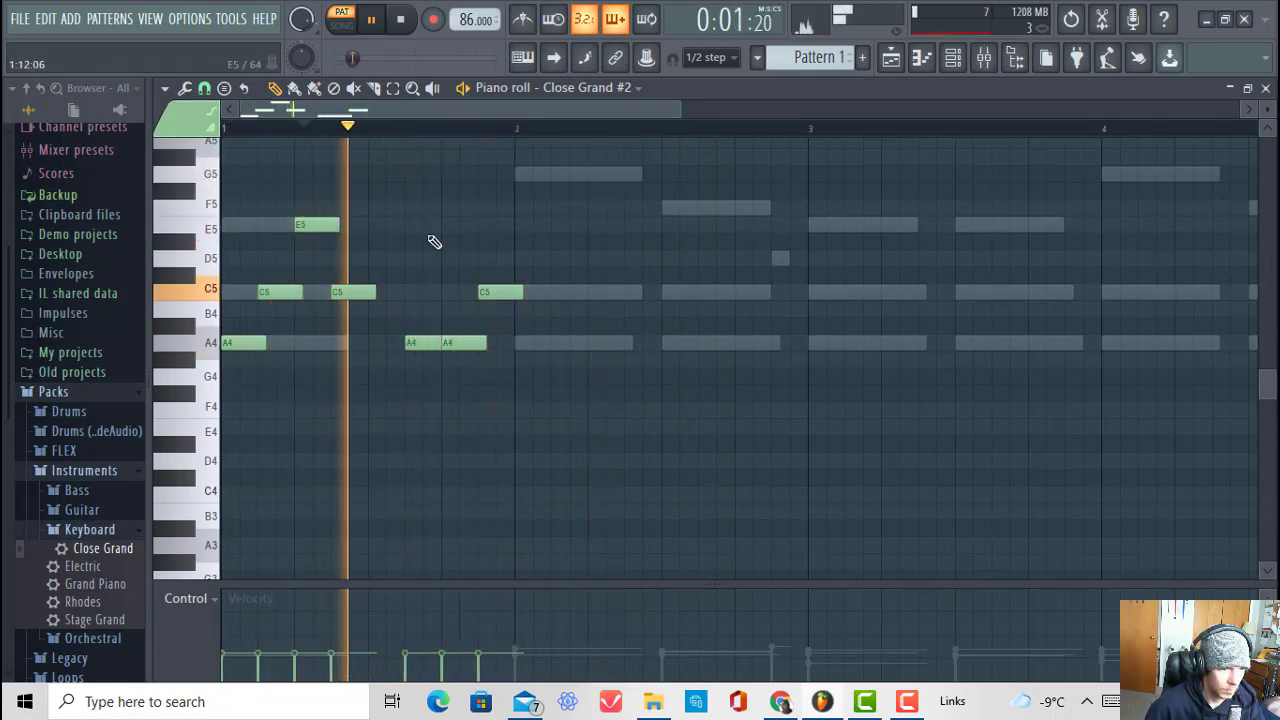
Step: Raise the last two notes of bar 1 to C5 and E5 and play them back
drag(455, 346, 503, 209)
click(395, 129)
click(445, 128)
Step: Place a G5 note at the start of bar 2, followed by a C5 and an A4 before the bar's middle
click(520, 174)
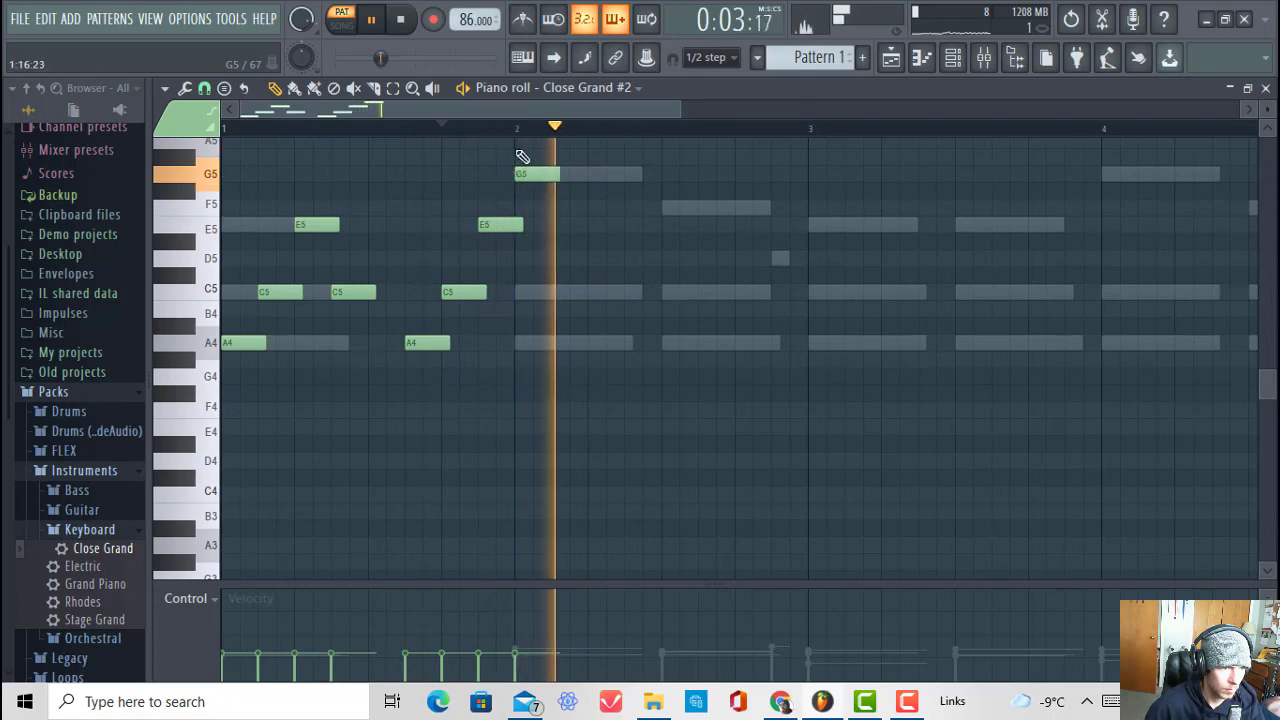
click(232, 128)
click(580, 293)
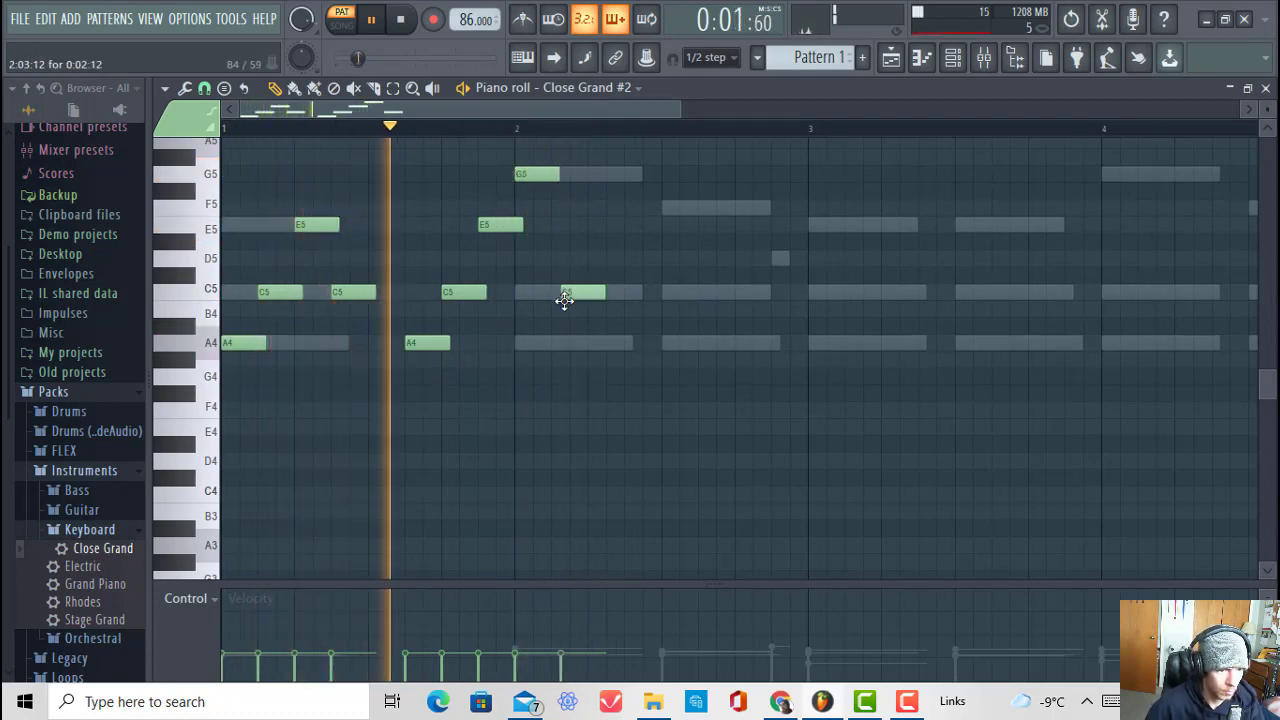
drag(580, 300, 590, 298)
click(622, 344)
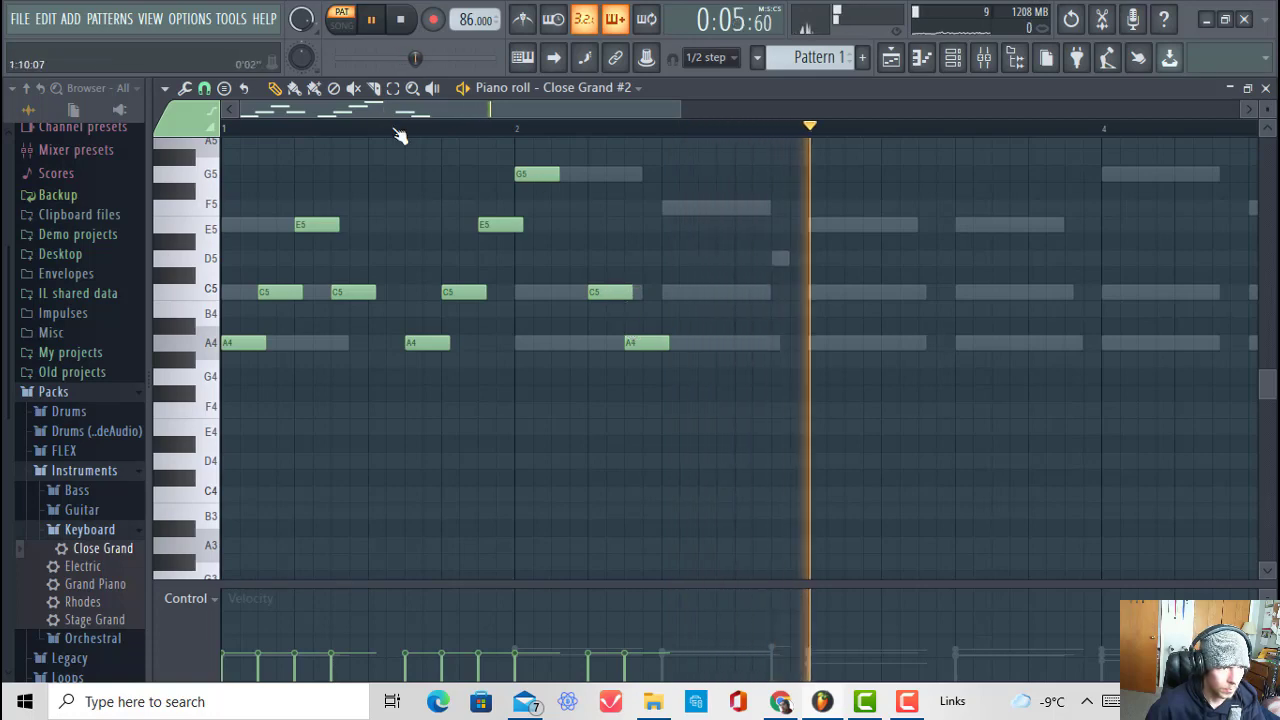
Step: Rework the opening notes of bar 1 into the sequence A4, C5, A4, E5 and play them back
drag(277, 291, 428, 222)
right_click(322, 232)
drag(383, 107, 389, 106)
click(391, 128)
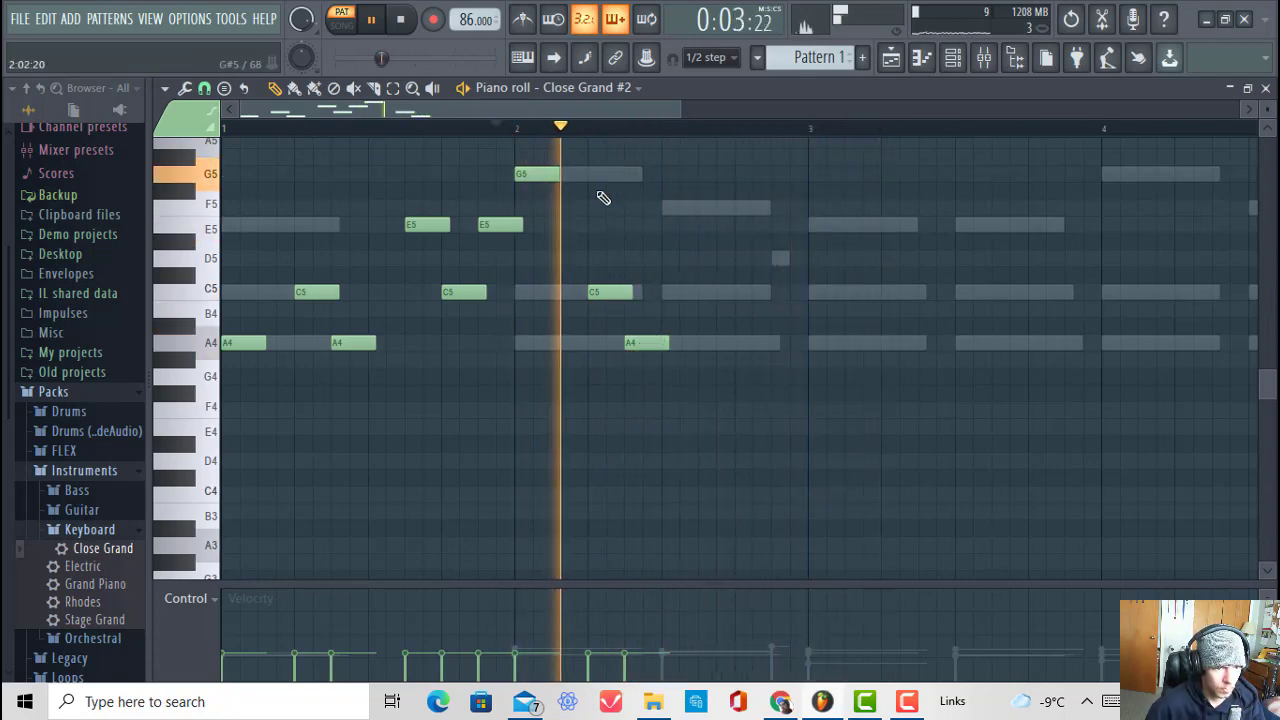
Step: Place F5, C5 and D5 notes in the second half of bar 2, following the ghost chord rhythm
click(670, 191)
drag(658, 212, 664, 209)
click(716, 292)
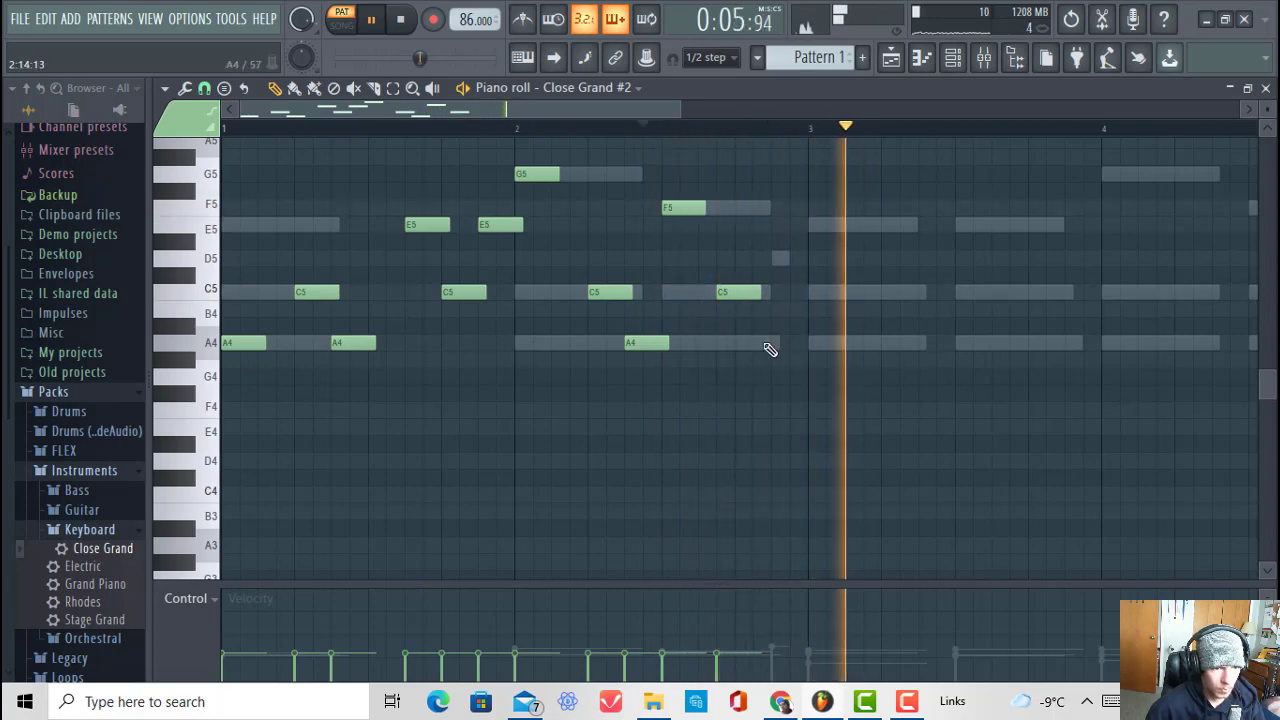
double_click(531, 347)
double_click(500, 224)
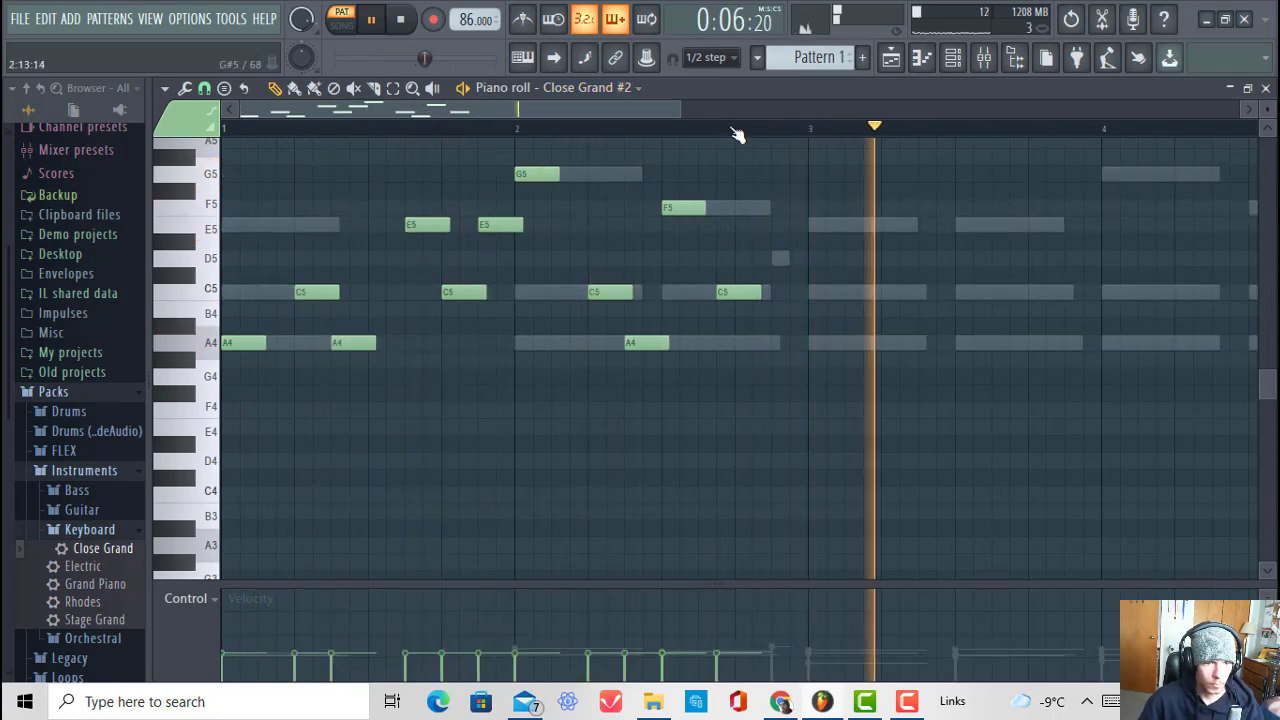
click(775, 258)
click(675, 129)
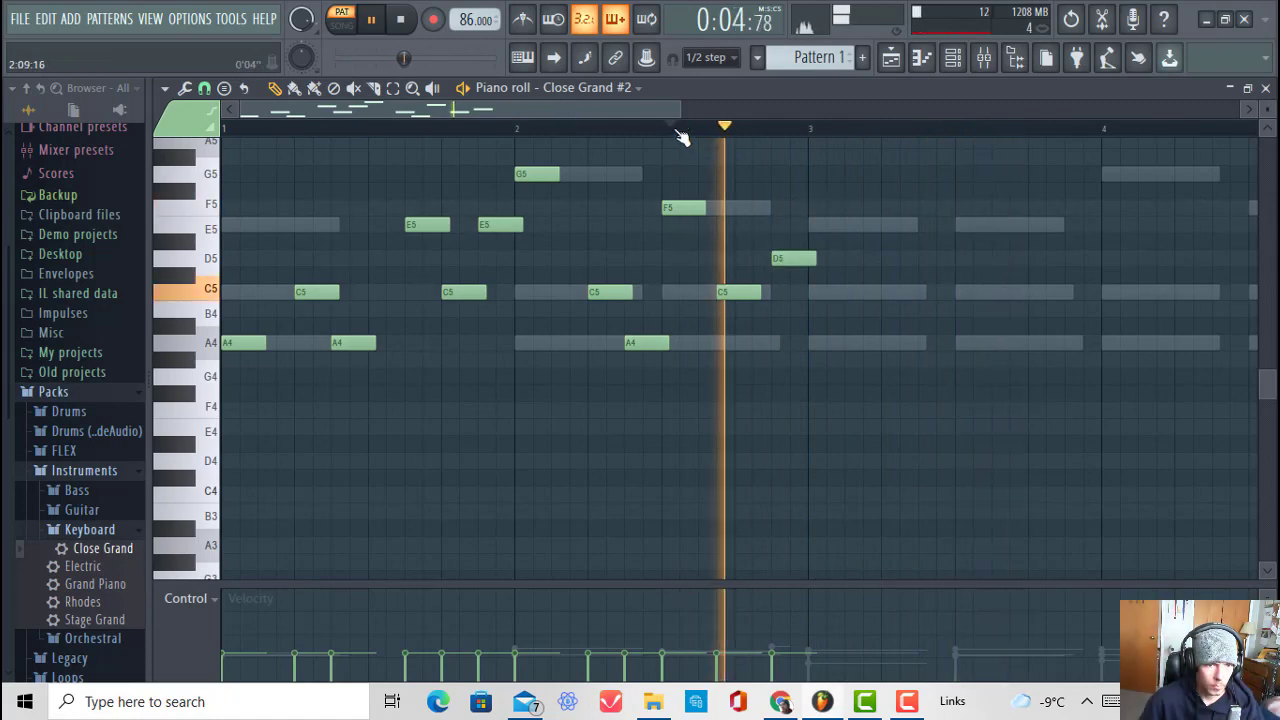
Step: Duplicate the whole two-bar melody into bars 3 and 4 and deselect the notes
drag(845, 150, 550, 282)
key(ctrl+a)
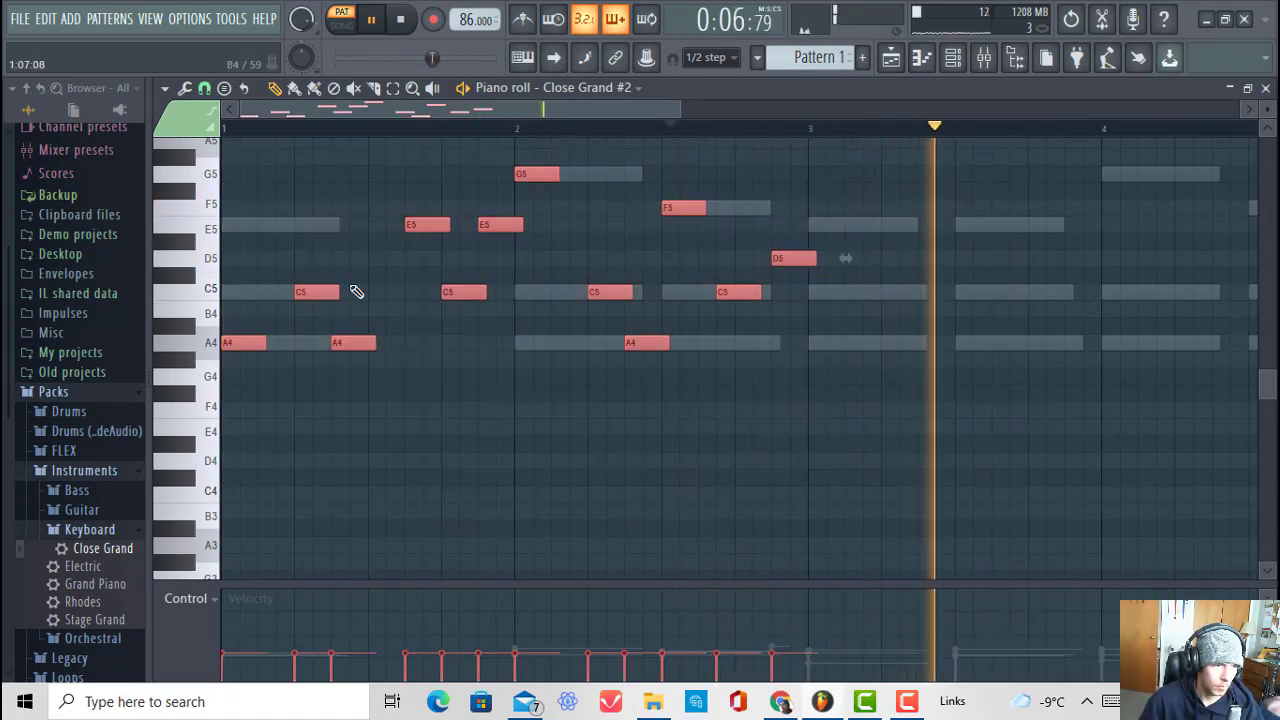
key(ctrl+b)
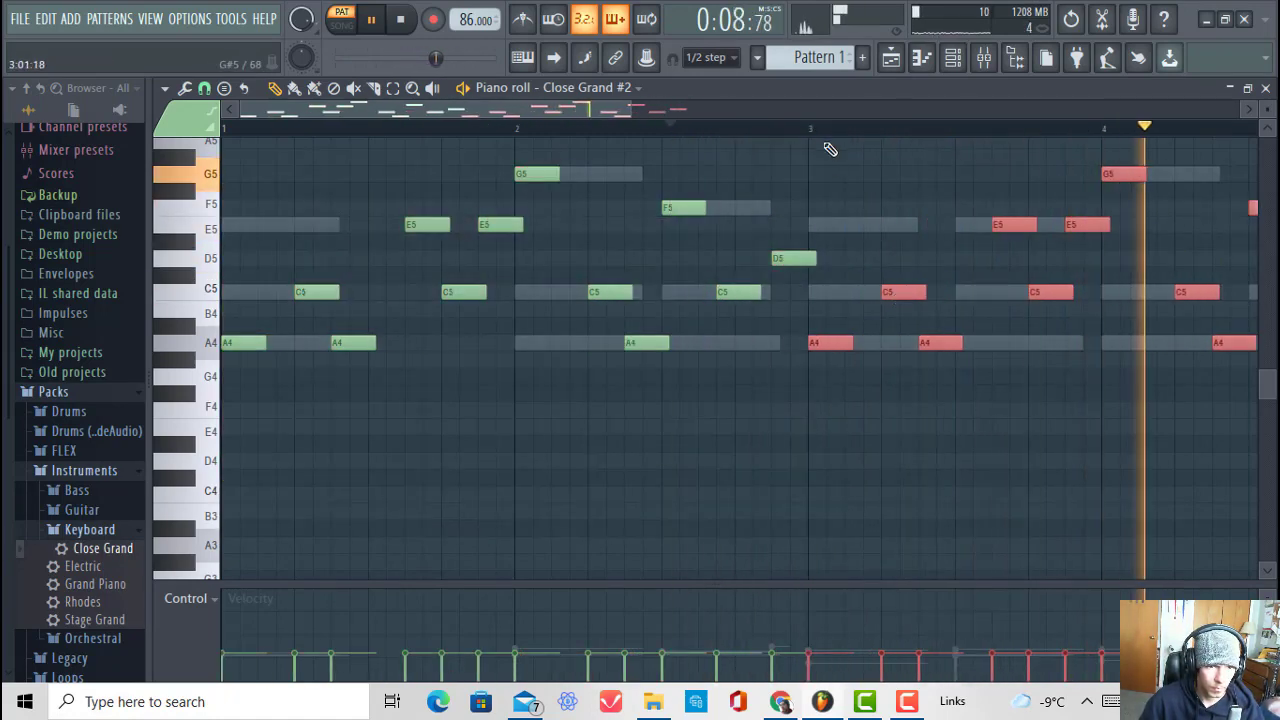
scroll(811, 151, down, 1)
ctrl+scroll(650, 260, down, 2)
key(ctrl+d)
scroll(531, 455, up, 2)
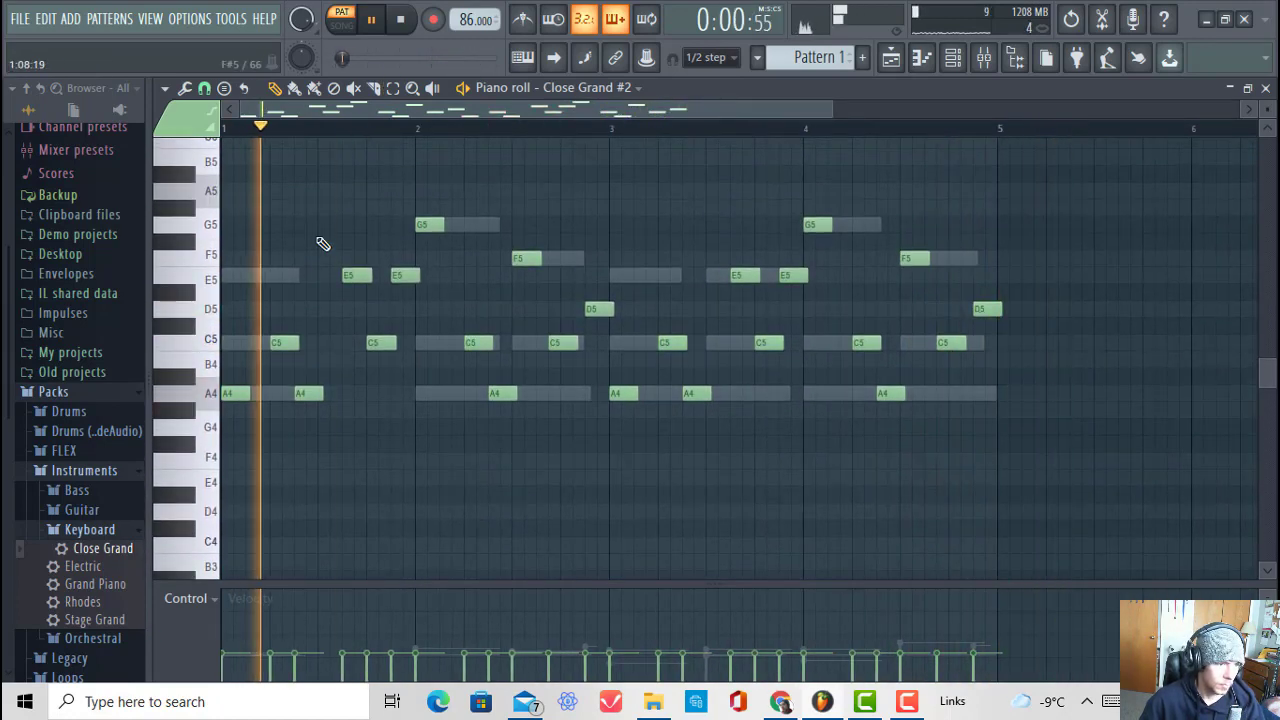
Step: Transpose the entire Close Grand #2 melody up one octave and listen to it against the chords
ctrl+click(308, 393)
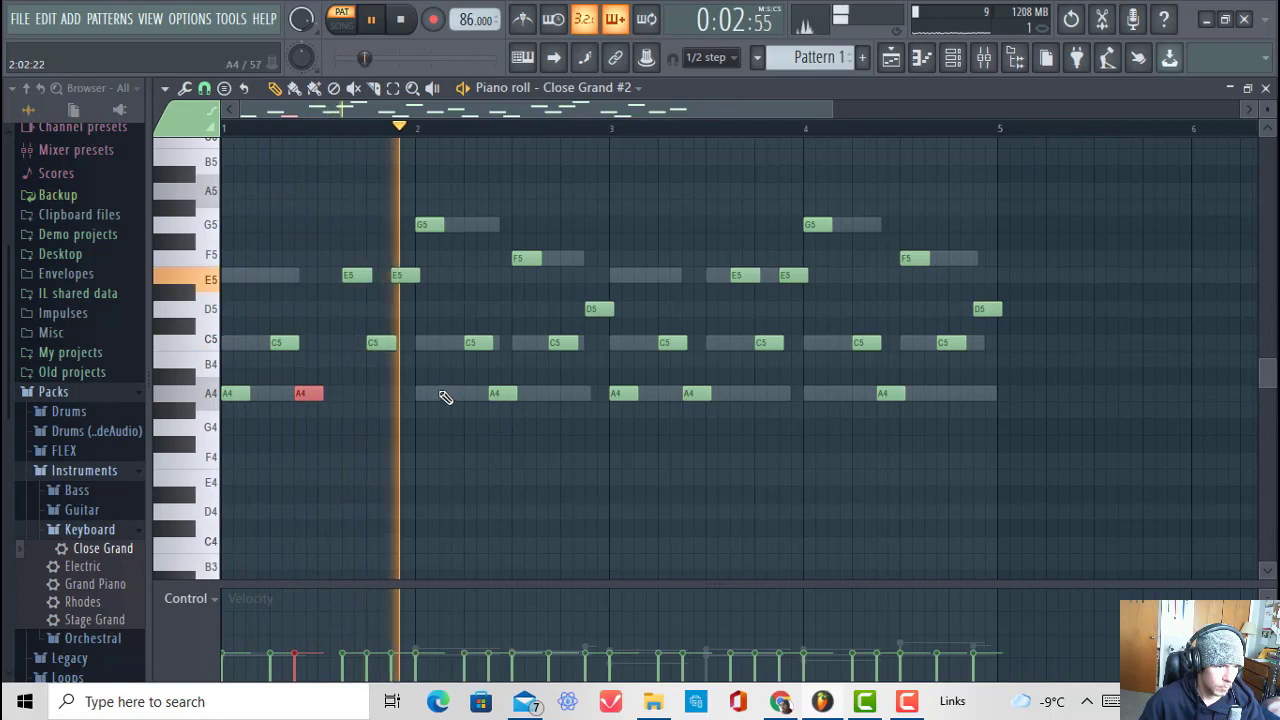
click(500, 393)
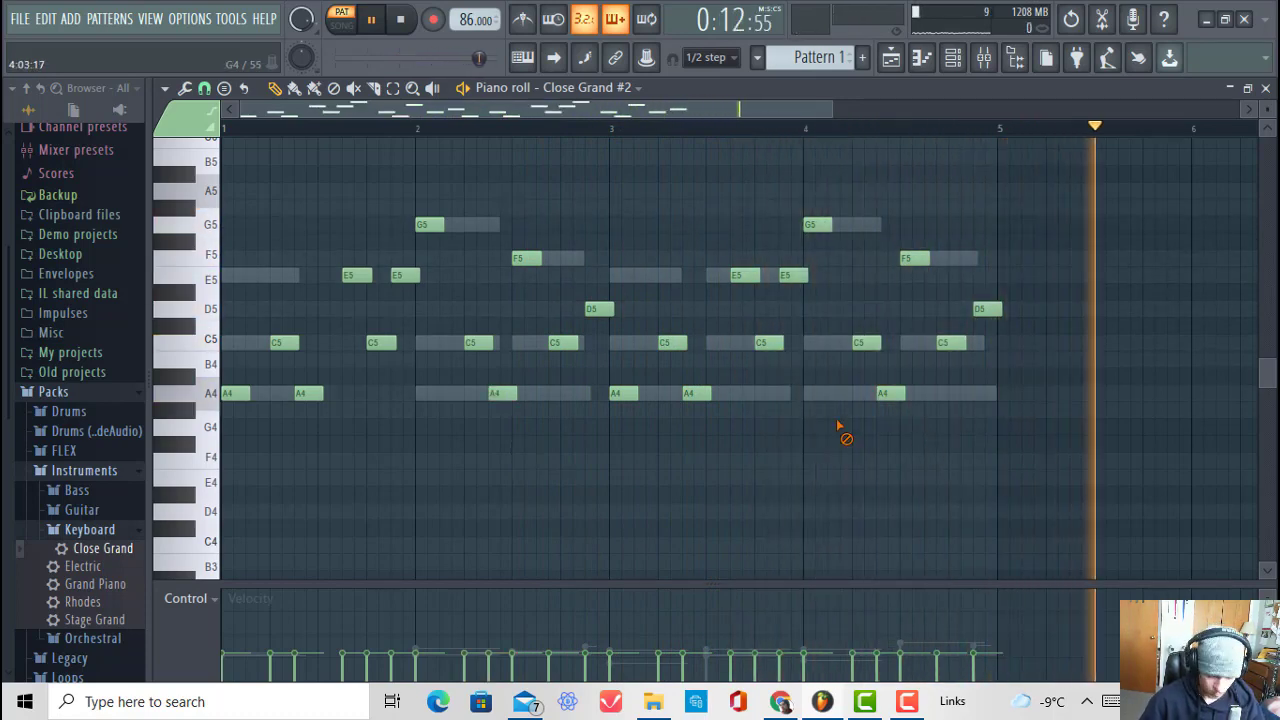
key(ctrl+Up)
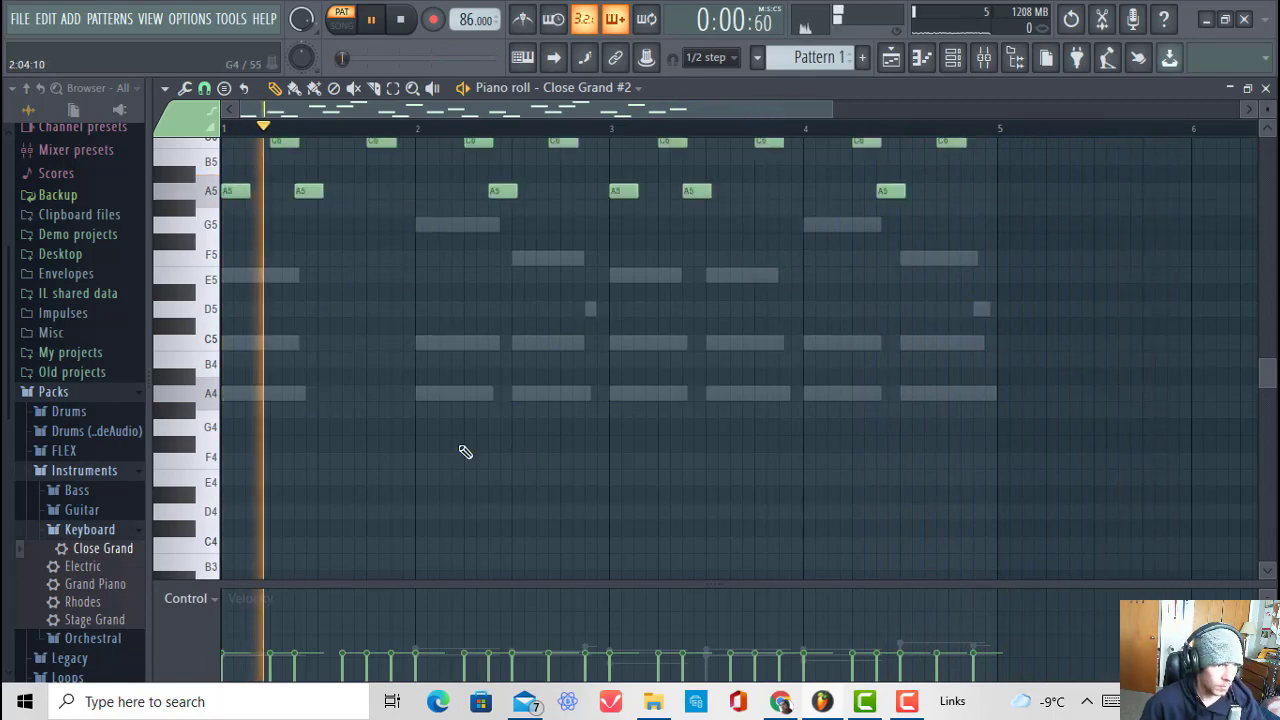
scroll(497, 494, up, 3)
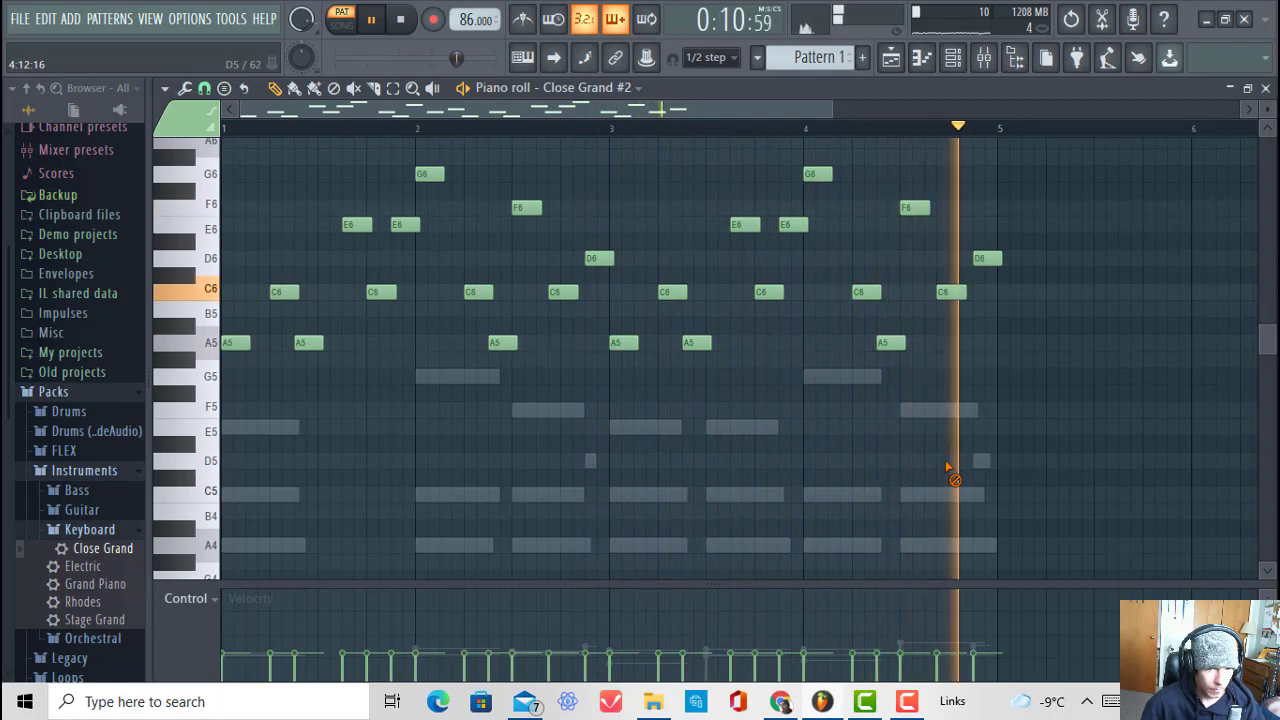
scroll(894, 131, down, 3)
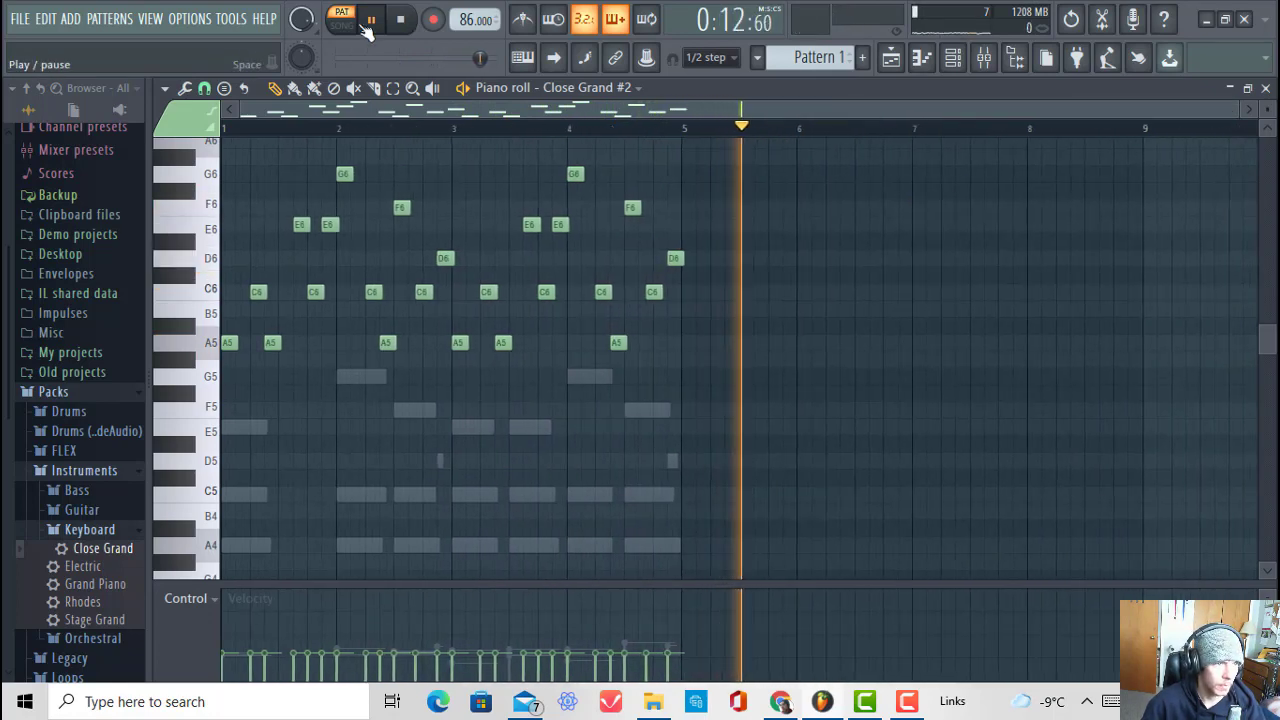
Step: Open the channel rack and load the MB Kick (1) sample from the Metro Boomin Drum Kit as a new channel
click(952, 60)
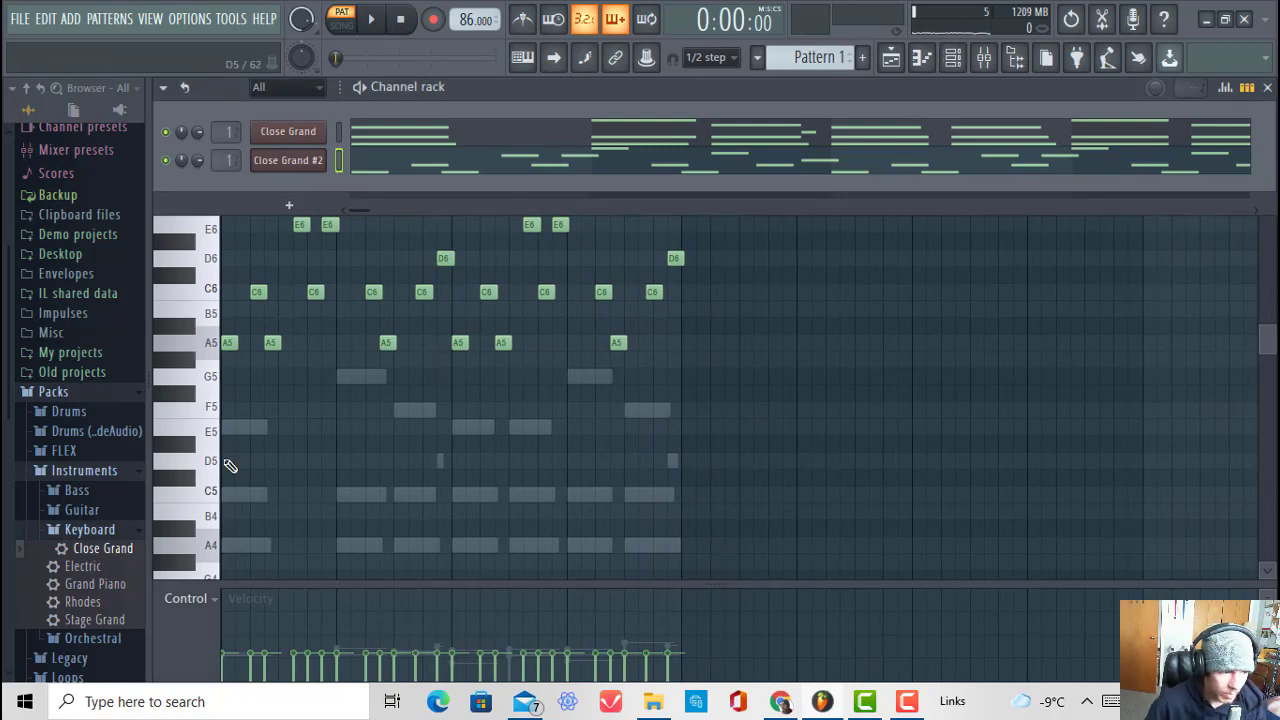
click(100, 531)
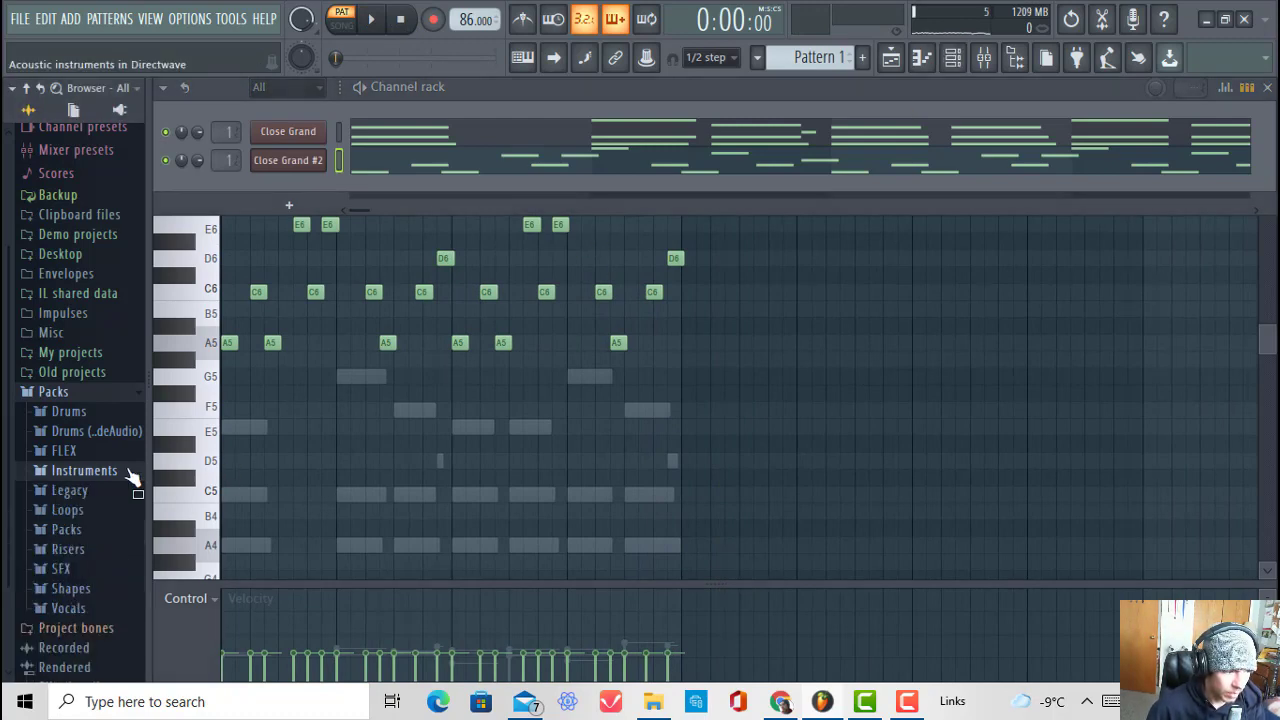
click(118, 510)
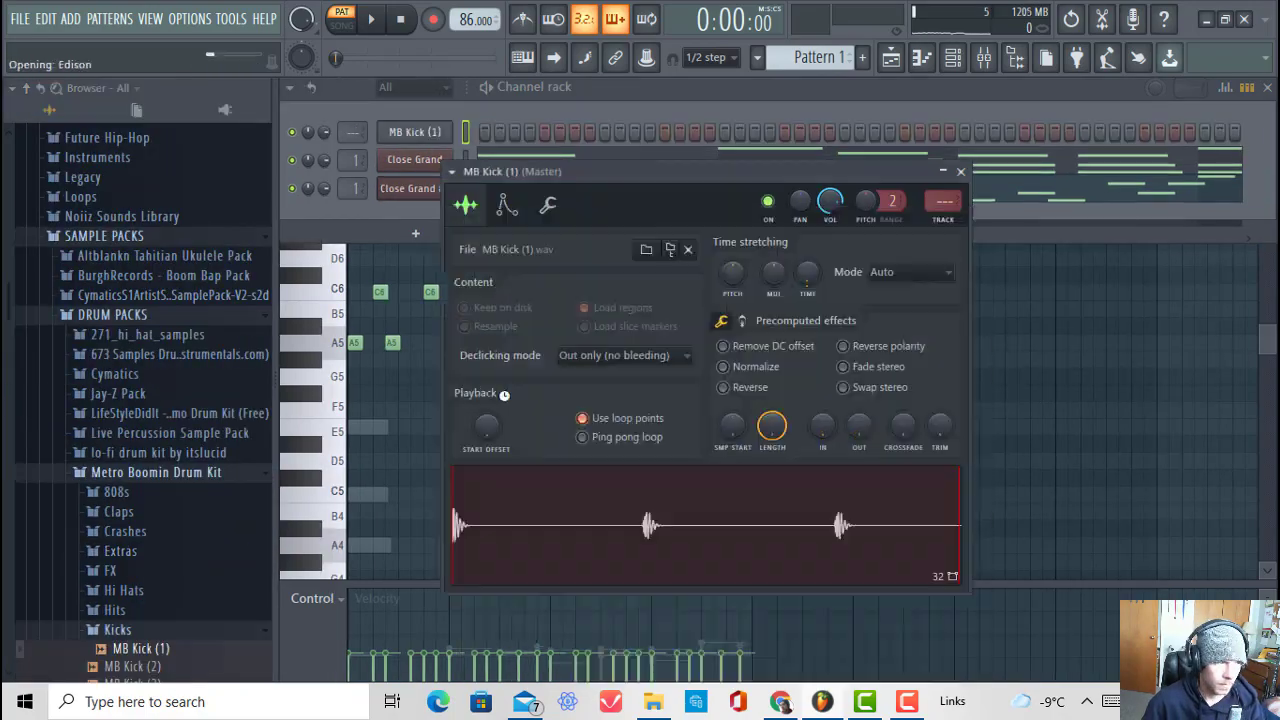
click(183, 627)
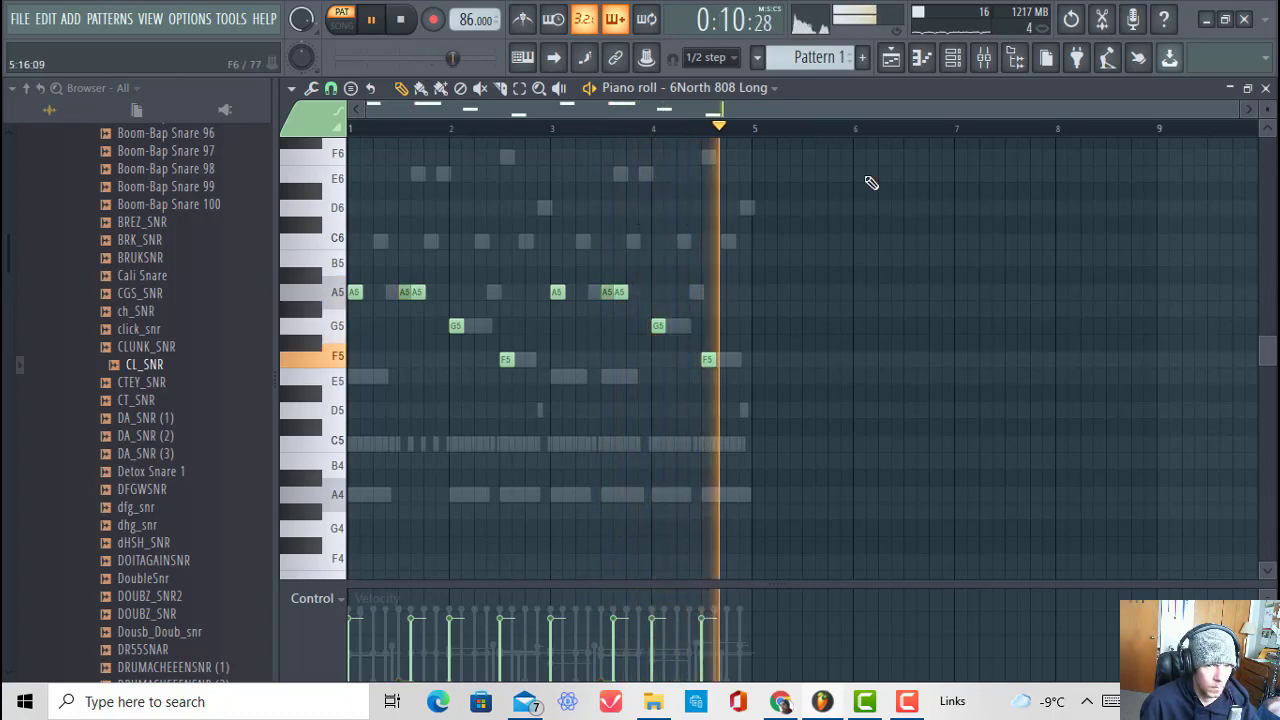
Step: Open the Playlist to show the arrangement
click(891, 57)
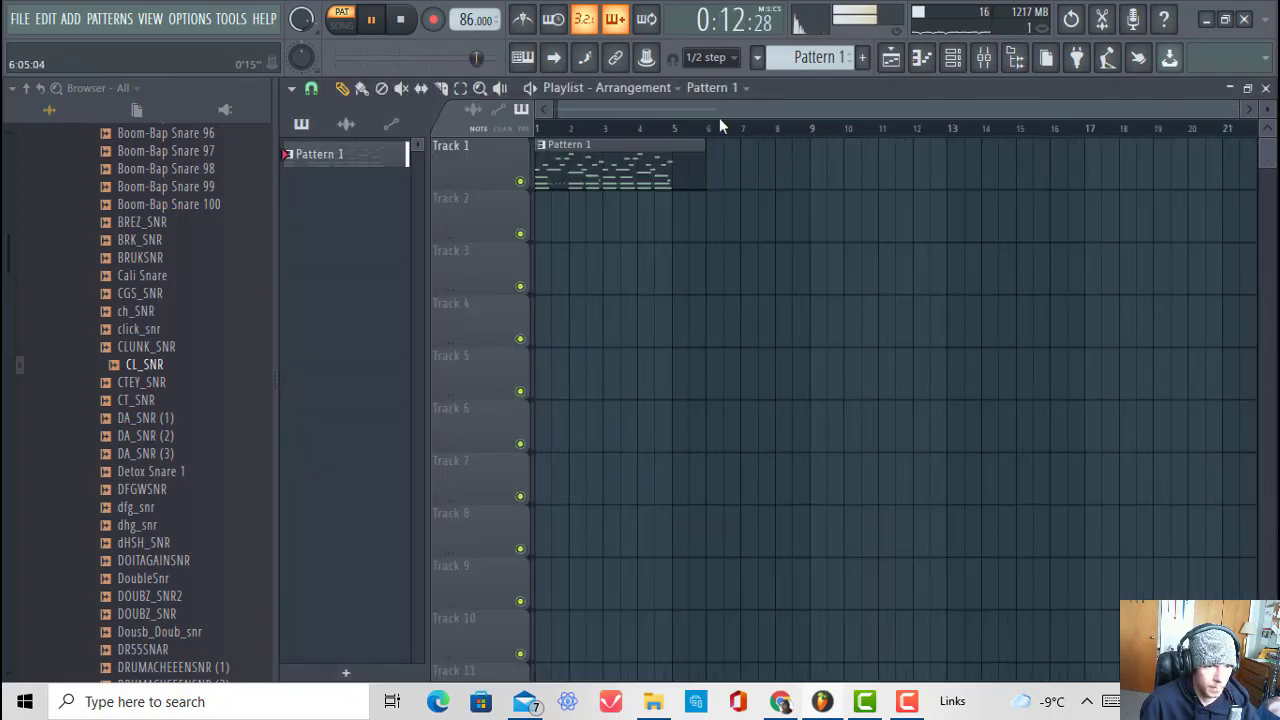
Step: Stop playback and place a second Pattern 1 clip on Track 1 at bar 5, directly after the first clip's music
scroll(777, 137, down, 1)
key(space)
click(700, 165)
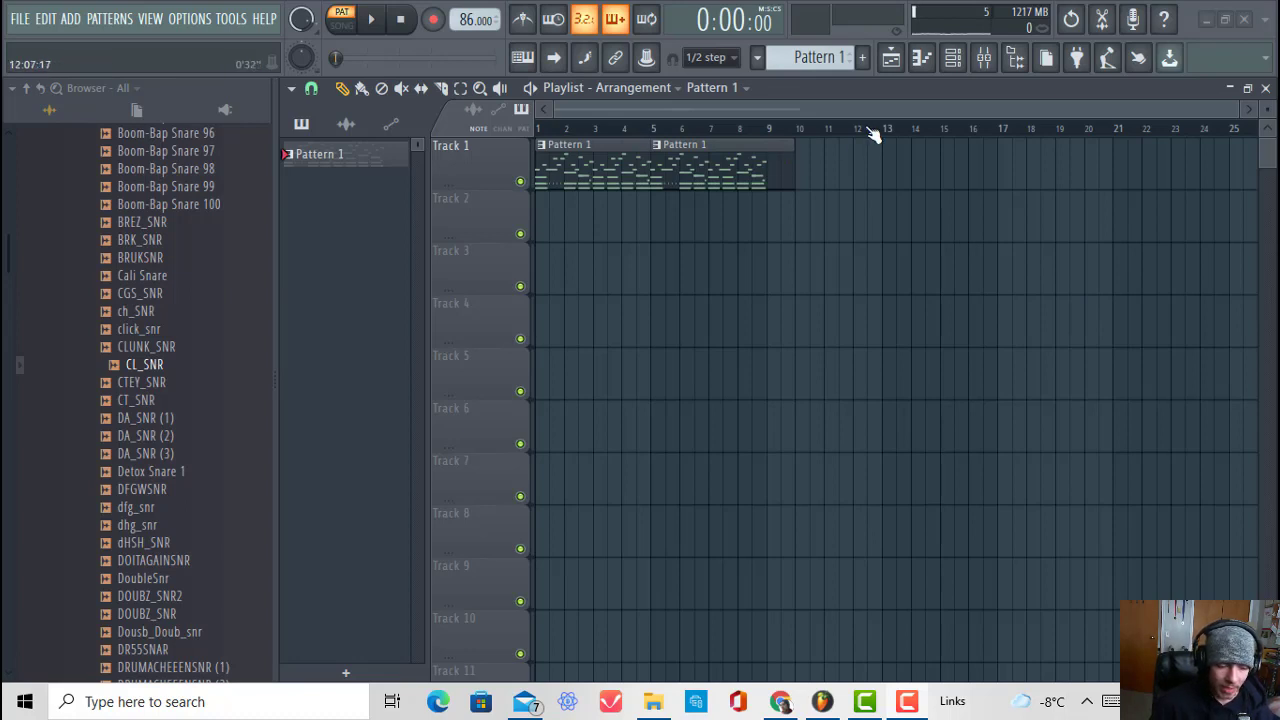
Step: Cut the chord notes from the Close Grand channel to audition the pattern without them, and paste them back
click(976, 60)
right_click(505, 266)
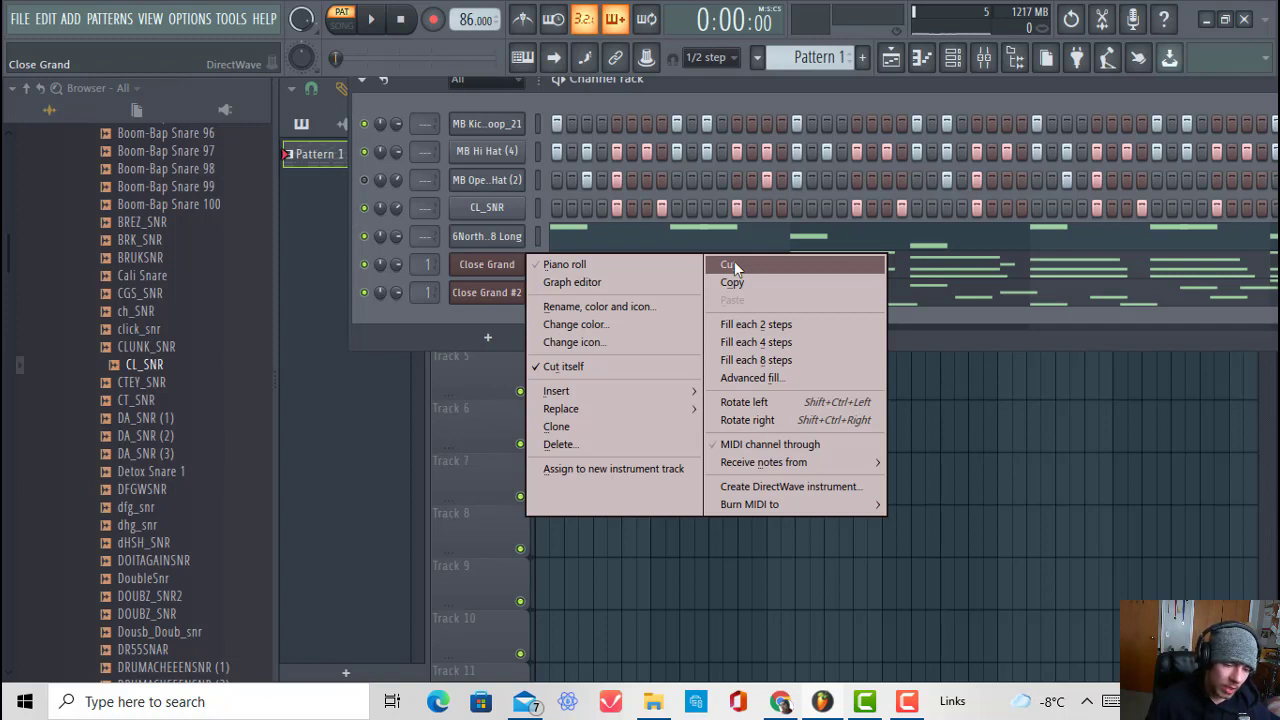
click(734, 261)
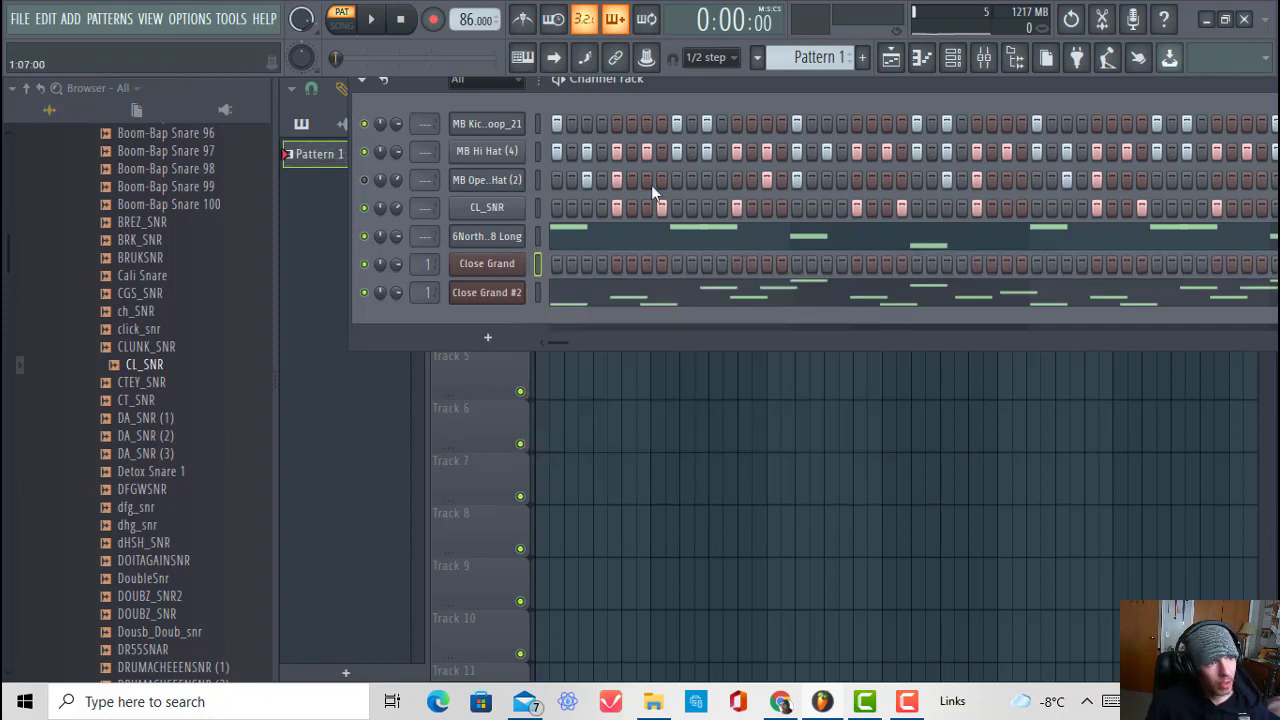
click(371, 20)
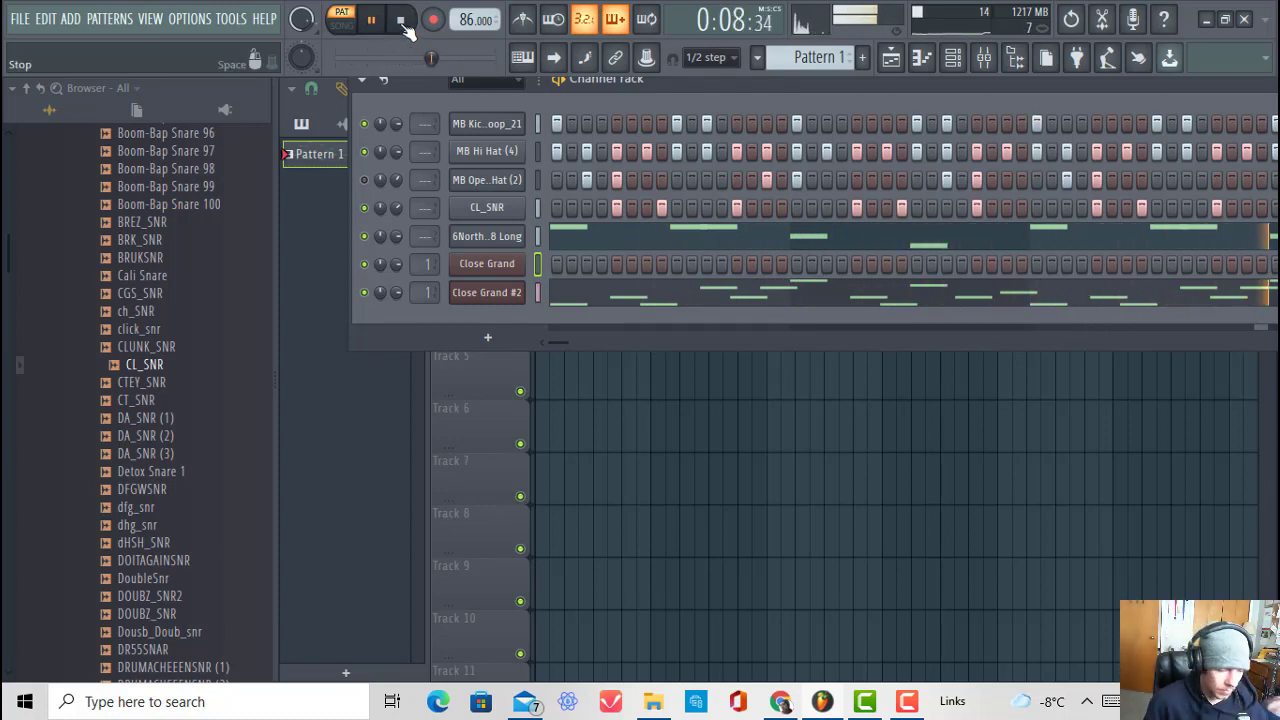
click(404, 24)
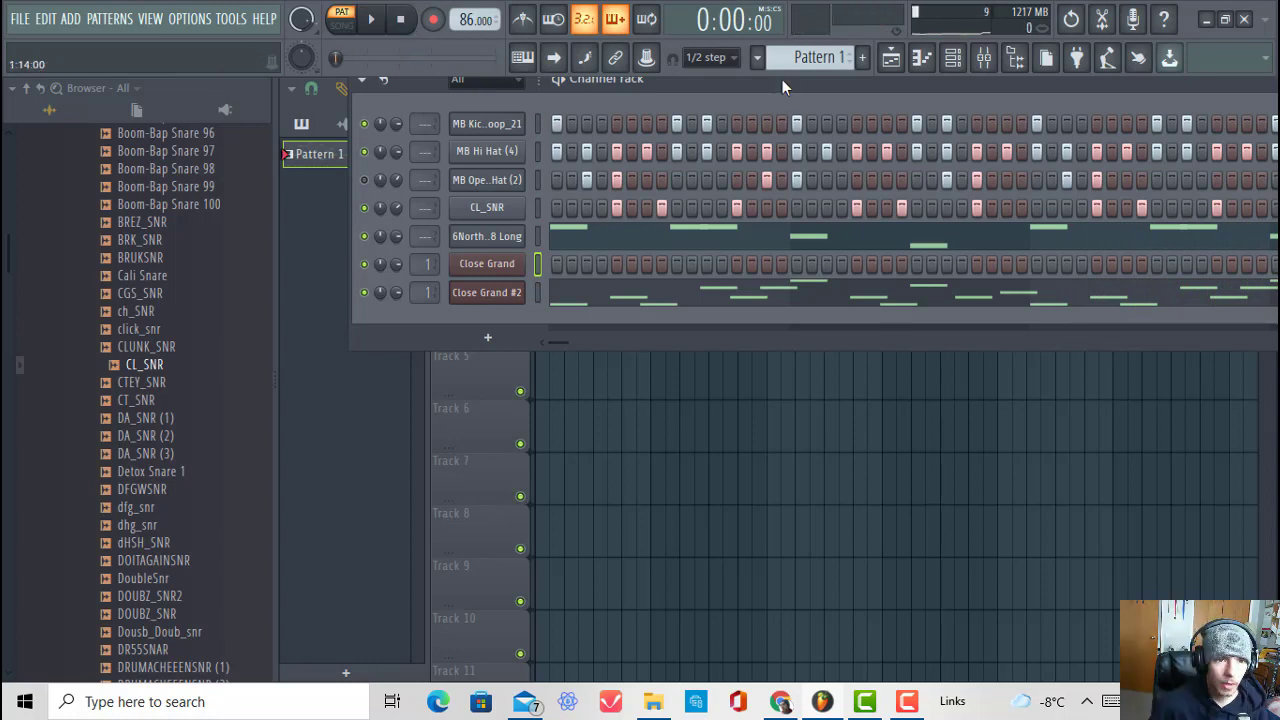
key(ctrl+v)
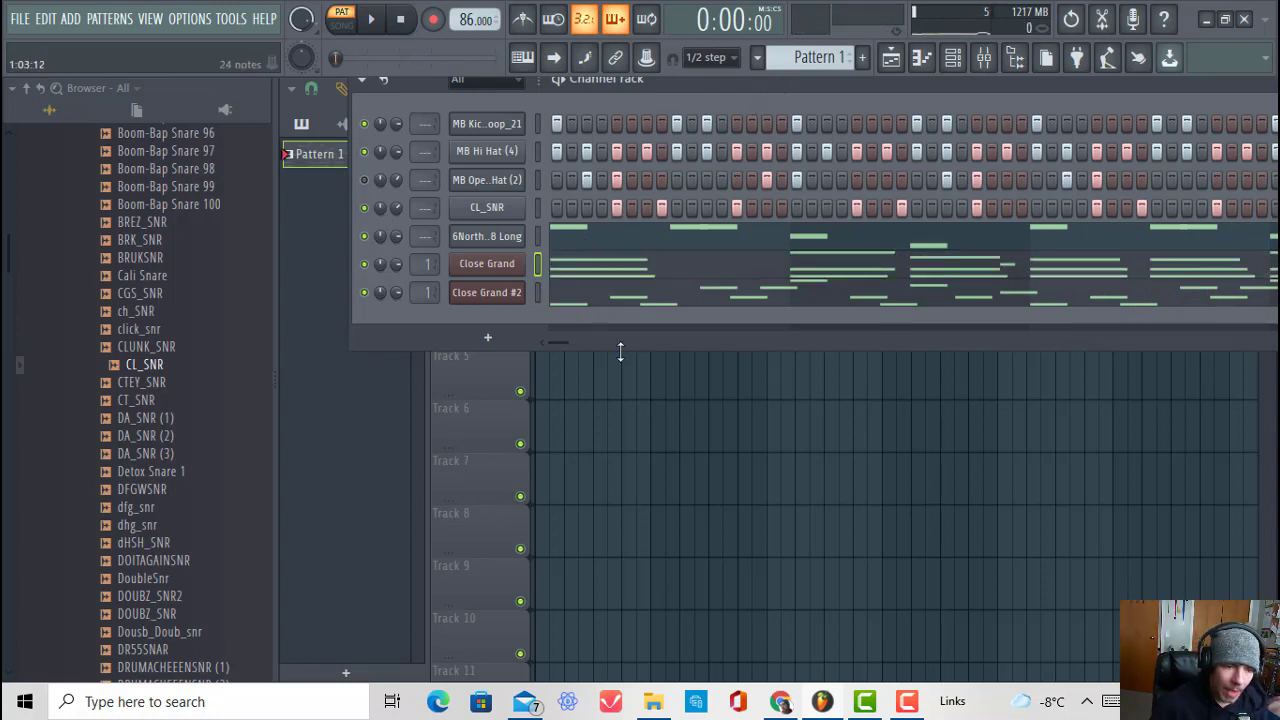
Step: Open the Close Grand #2 melody in the piano roll
click(625, 300)
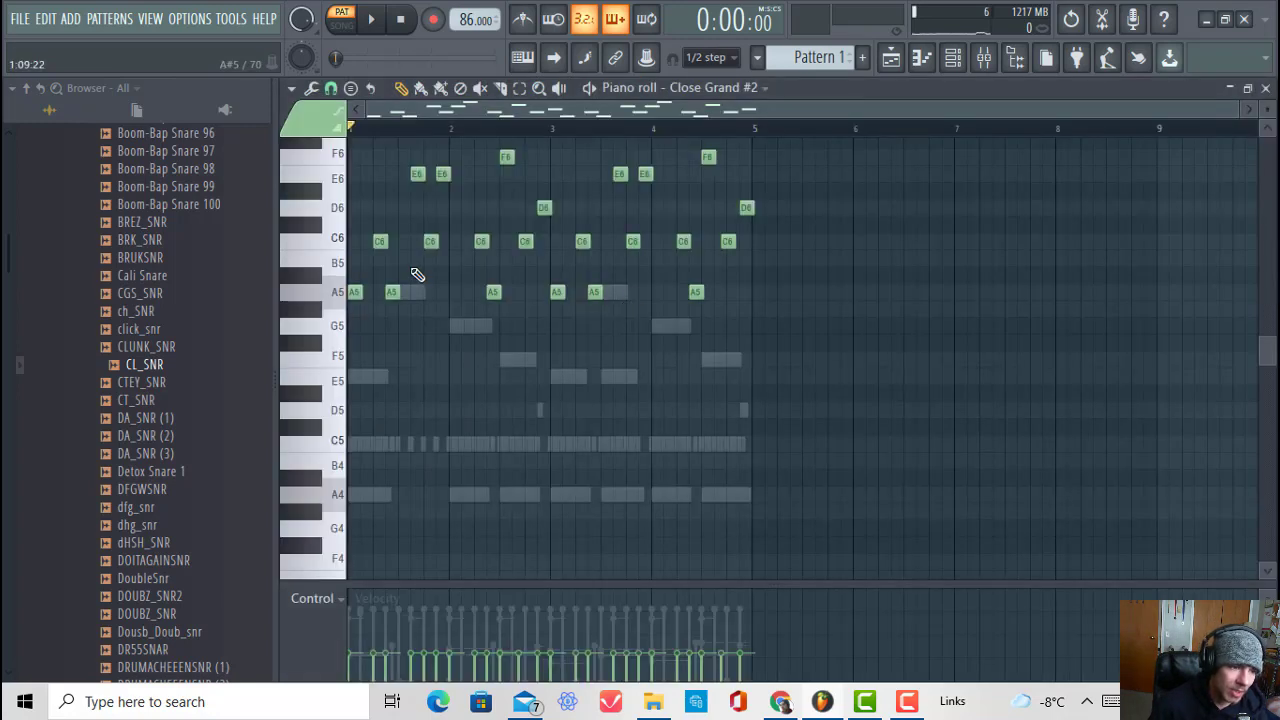